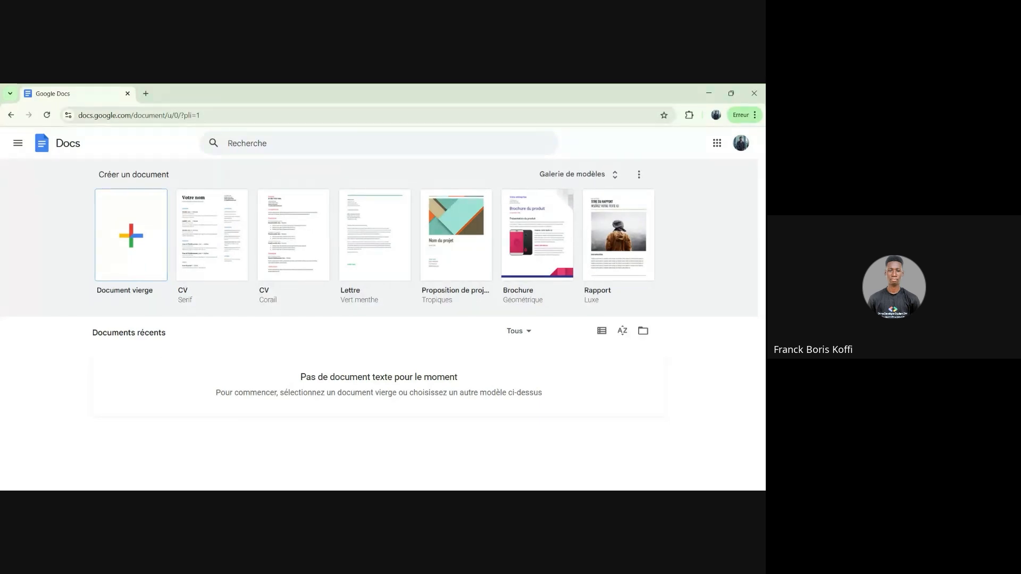
# Step: Create a blank document and write "Bienvenue à tous !" on its first line
pyautogui.click(163, 265)
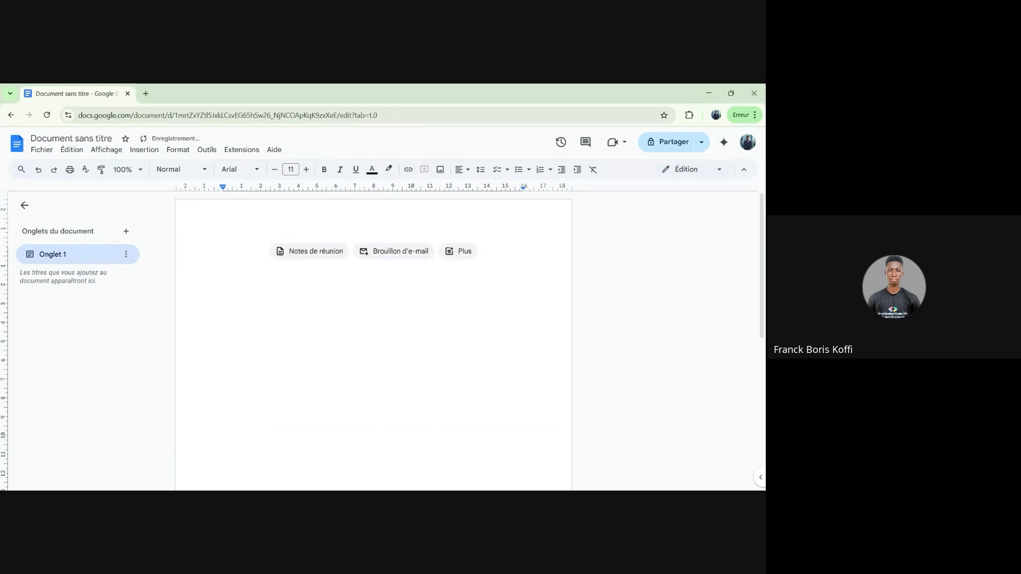
pyautogui.write('Bienvenue')
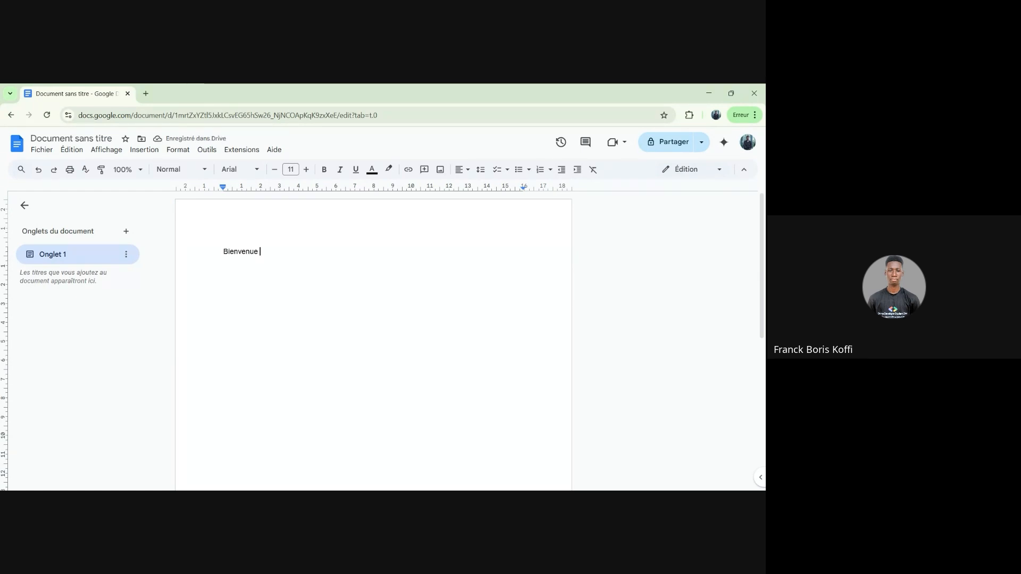
pyautogui.write('a')
pyautogui.press('BackSpace')
pyautogui.press('BackSpace')
pyautogui.write('à to')
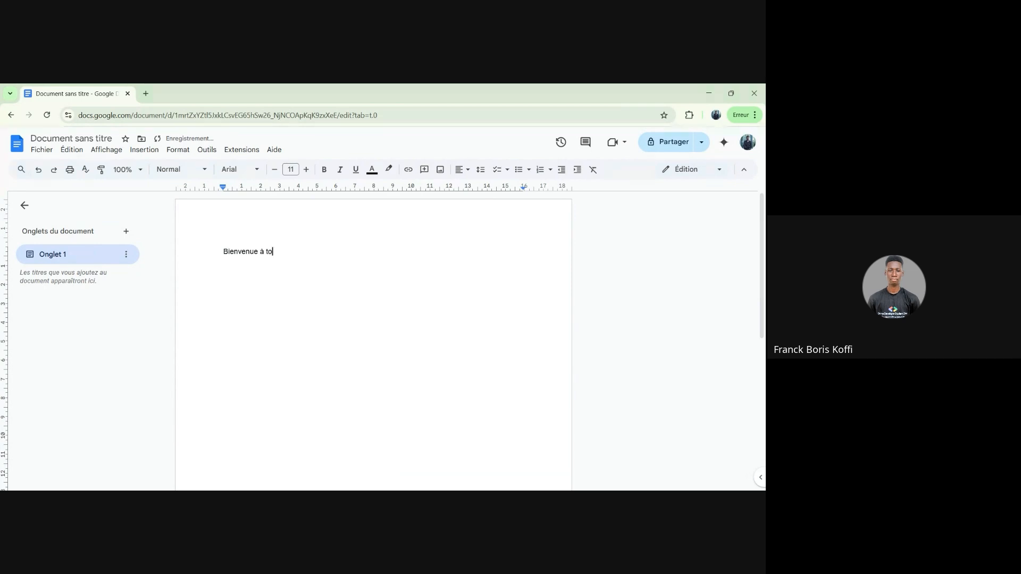
pyautogui.write('us !')
# Step: Apply the Titre style to the "Bienvenue à tous !" line
pyautogui.hotkey('ctrl', 'a')
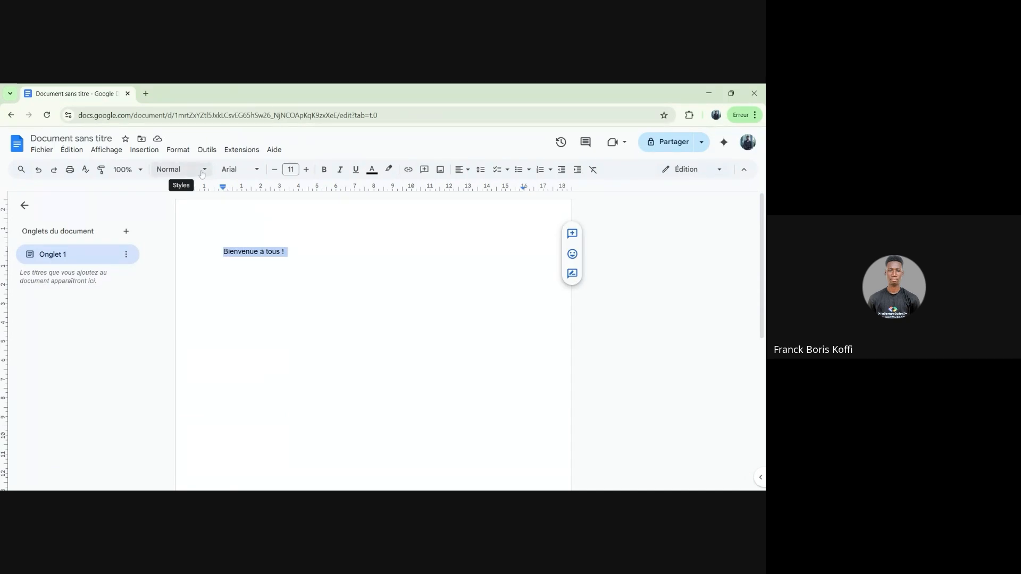
pyautogui.click(202, 170)
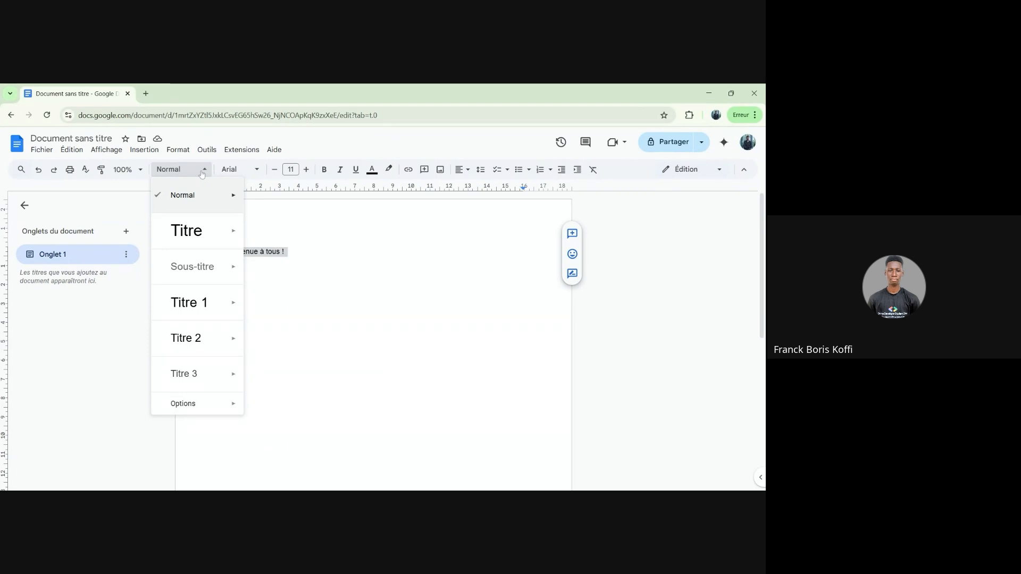
pyautogui.moveTo(198, 231)
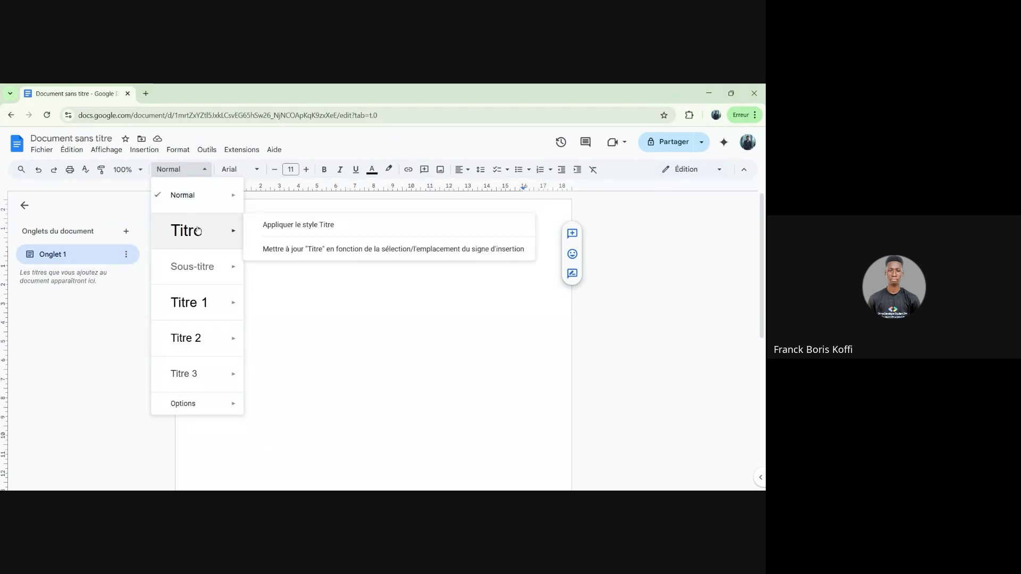
pyautogui.click(198, 231)
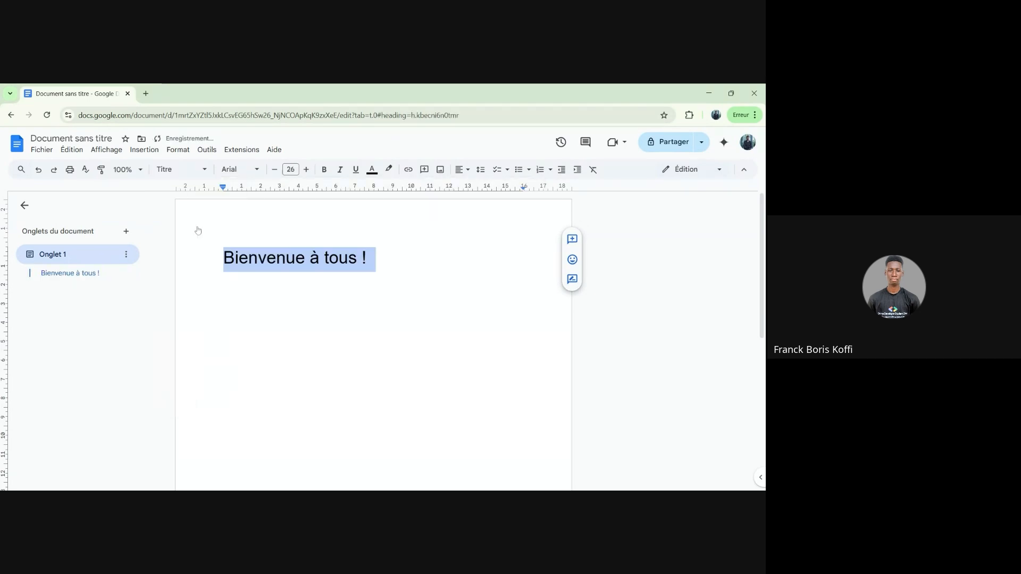
pyautogui.click(310, 258)
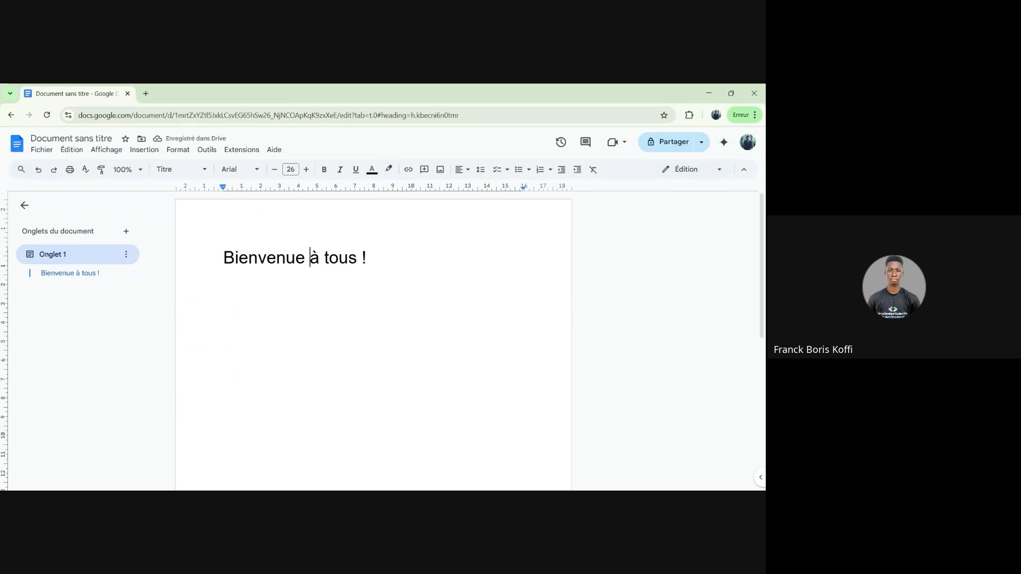
# Step: Add a new line reading "Titre niveau 1" below the title
pyautogui.click(368, 259)
pyautogui.press('Return')
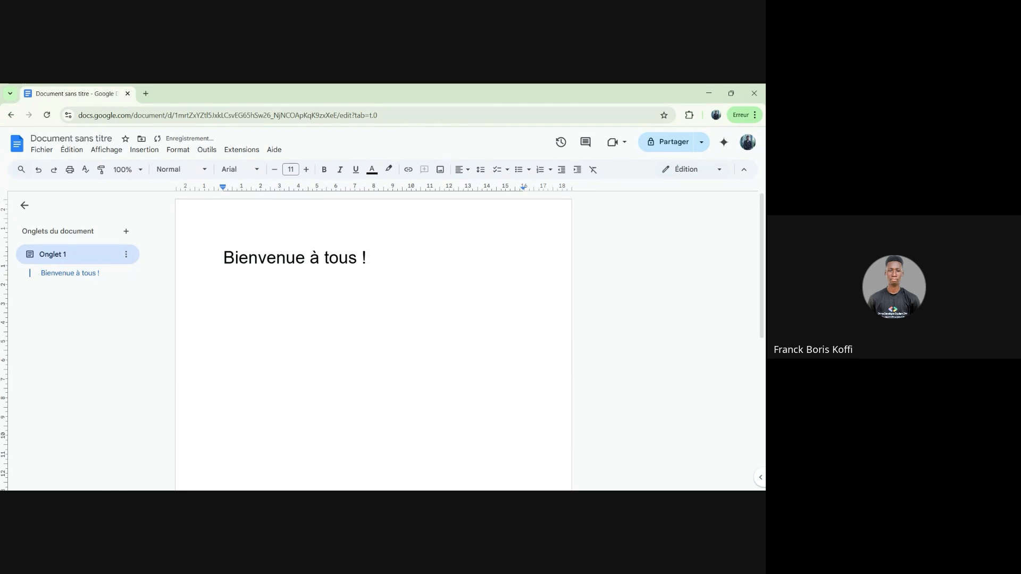
pyautogui.write('N')
pyautogui.press('BackSpace')
pyautogui.write('Titre niveau')
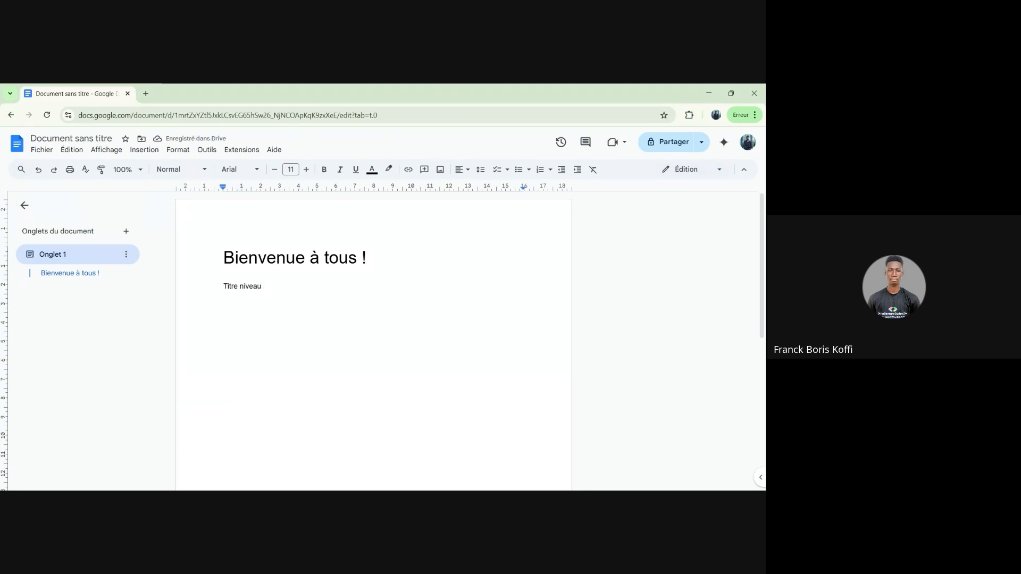
pyautogui.write(' 1')
# Step: Apply the Titre 1 heading style to the "Titre niveau 1" line
pyautogui.doubleClick(225, 277)
pyautogui.tripleClick(244, 286)
pyautogui.click(176, 169)
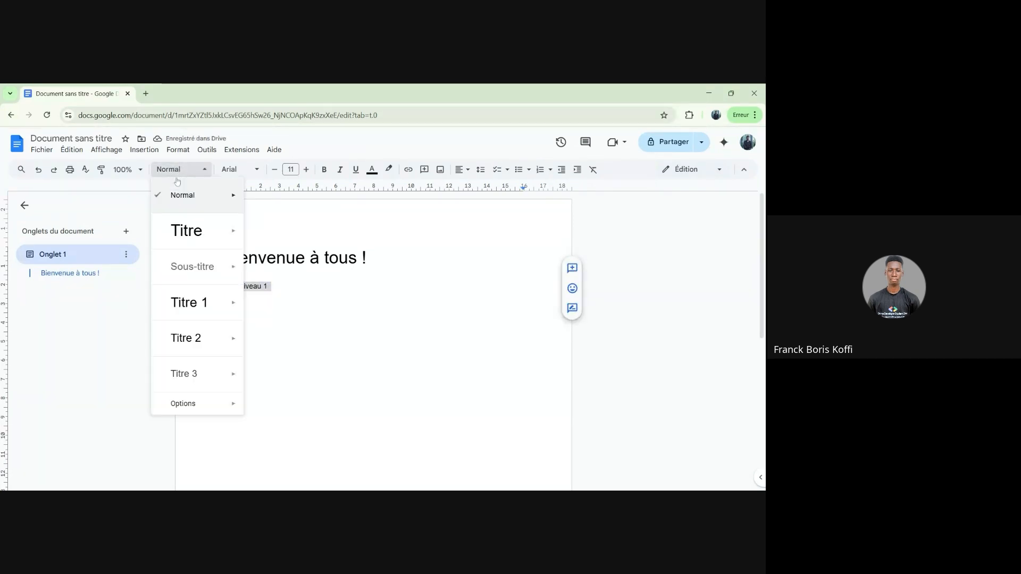
pyautogui.click(198, 301)
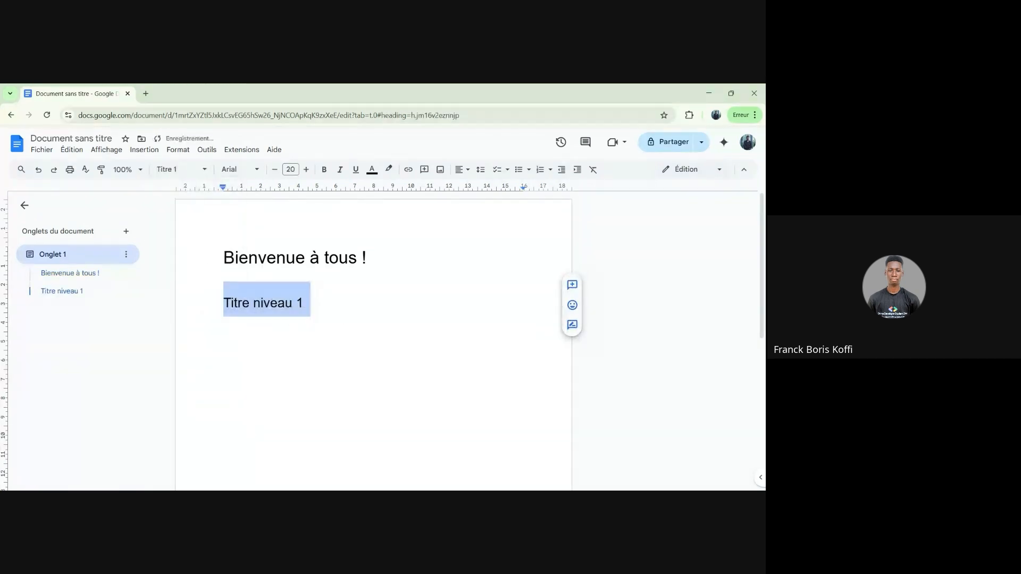
pyautogui.click(224, 276)
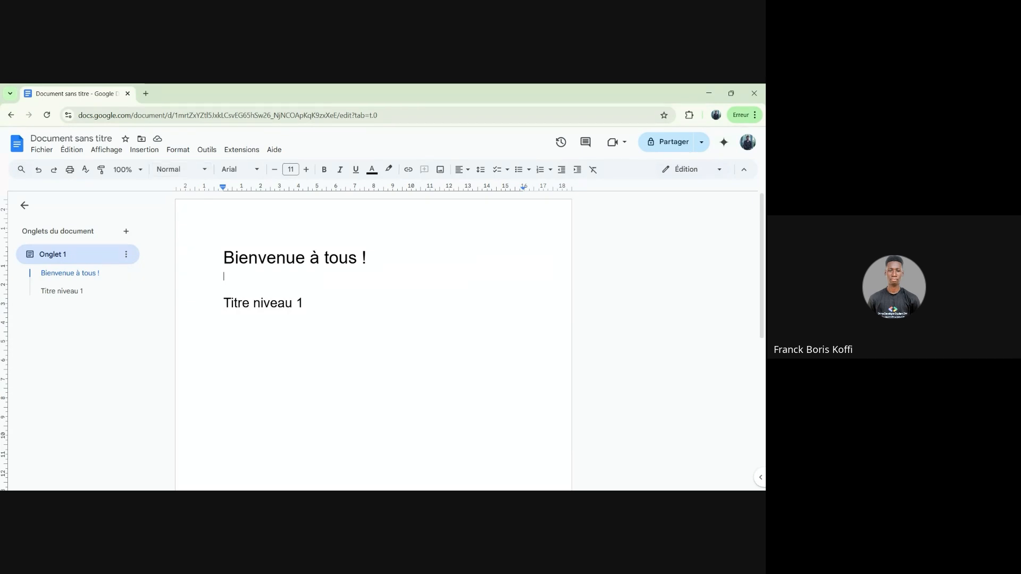
pyautogui.tripleClick(295, 258)
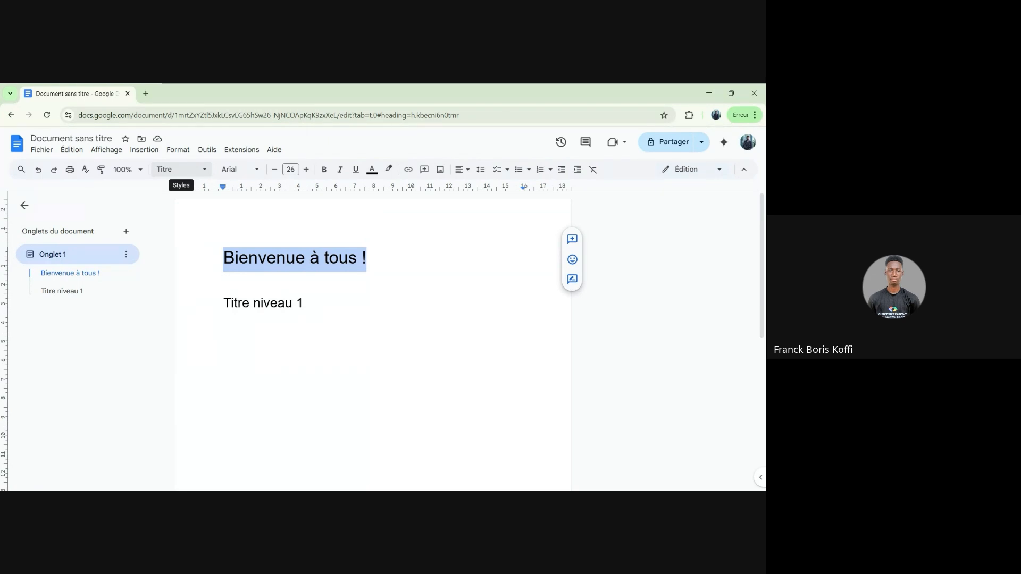
pyautogui.doubleClick(313, 304)
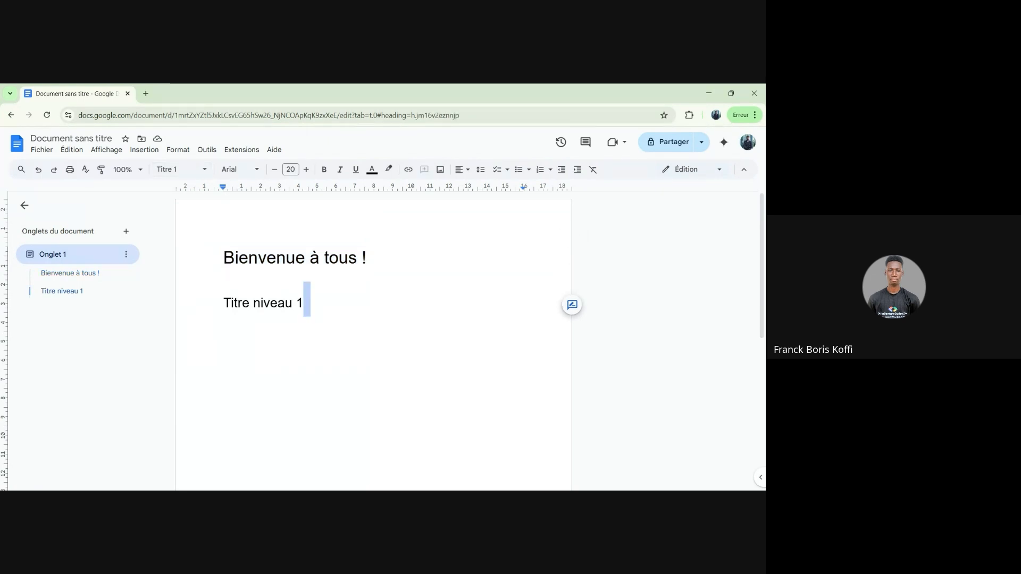
pyautogui.click(308, 303)
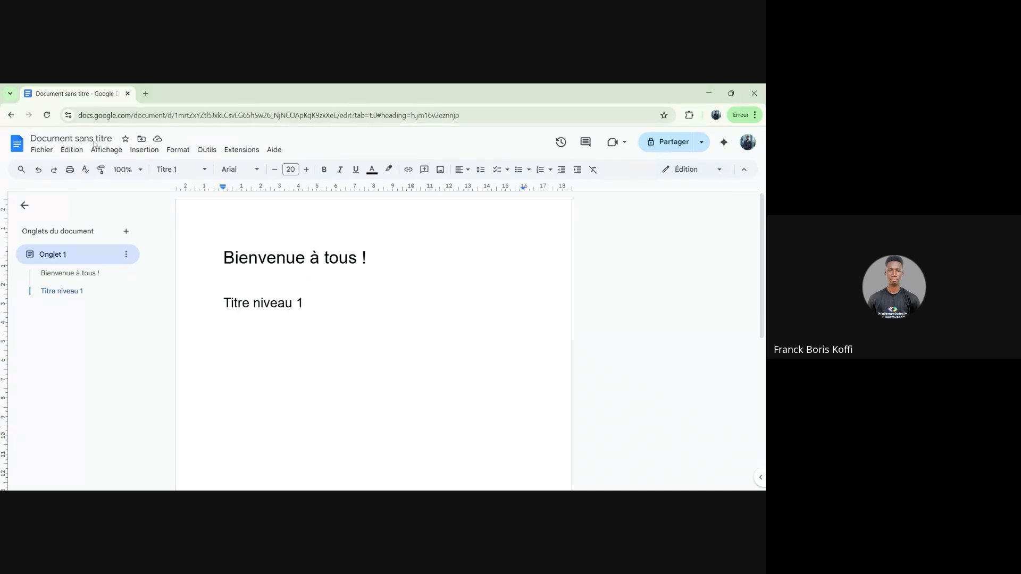
# Step: Rename the document as "Day 2 Google Workspace"
pyautogui.click(72, 139)
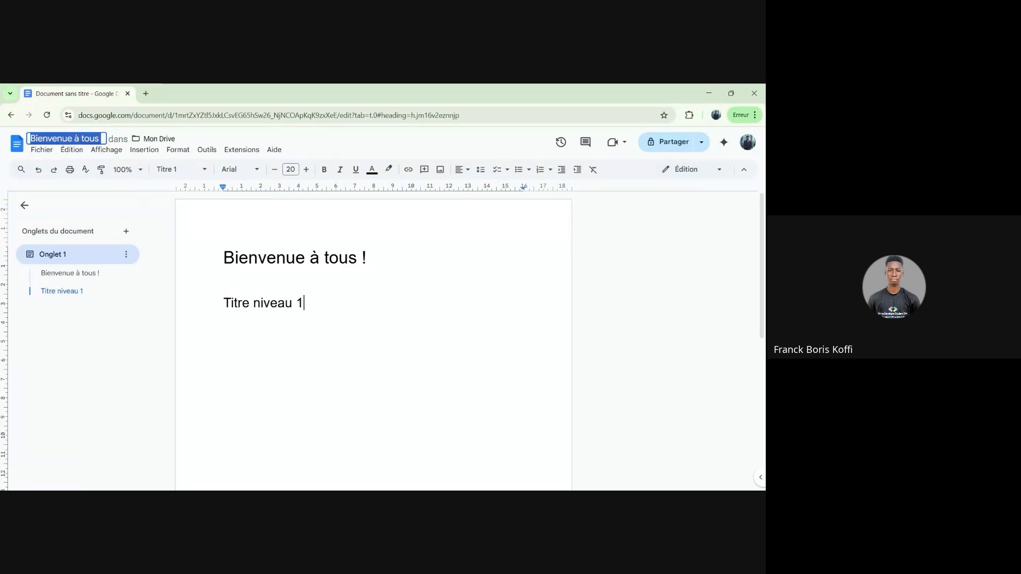
pyautogui.write('Daay')
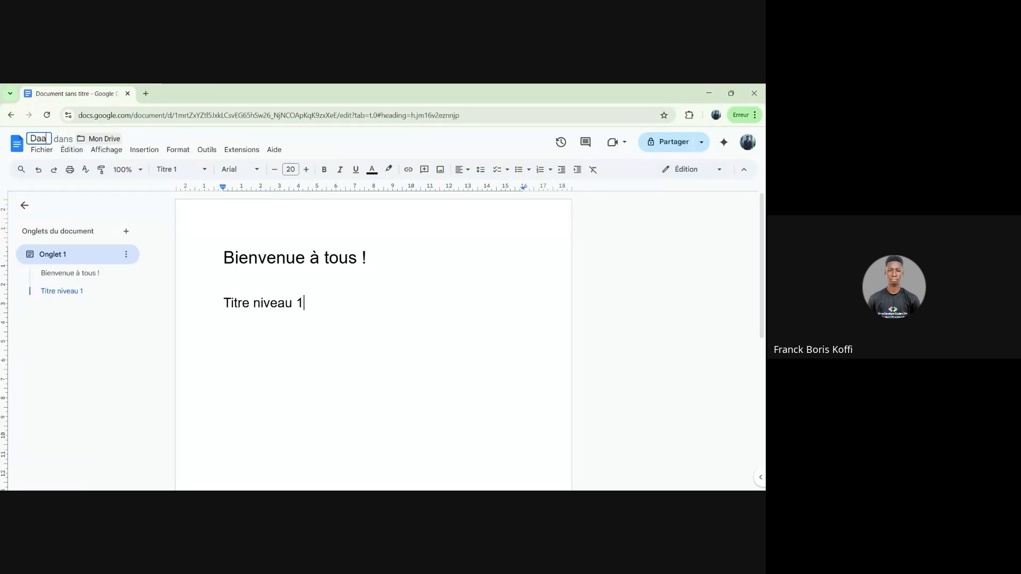
pyautogui.press('BackSpace')
pyautogui.press('BackSpace')
pyautogui.write('y 2')
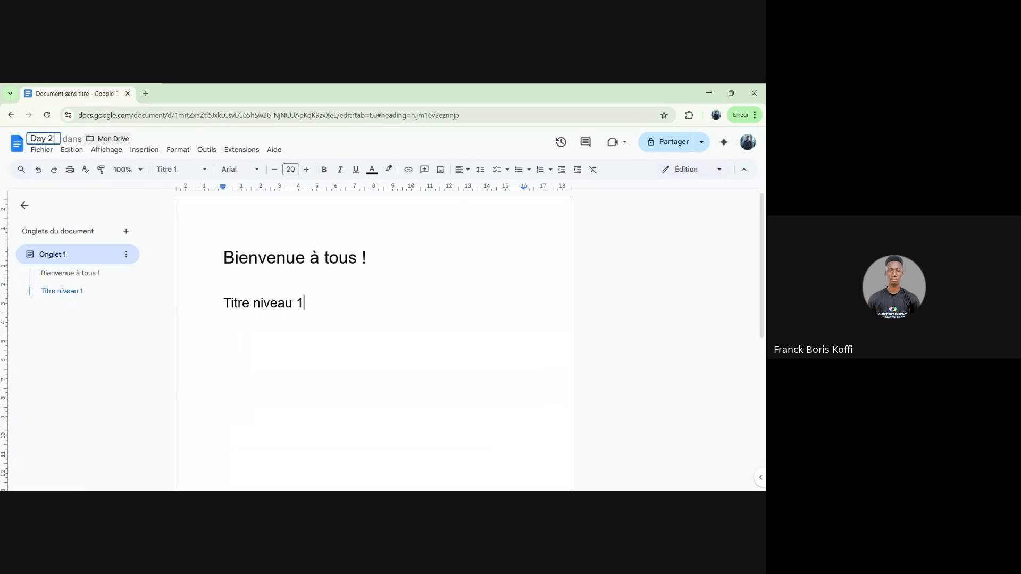
pyautogui.write(' Googl')
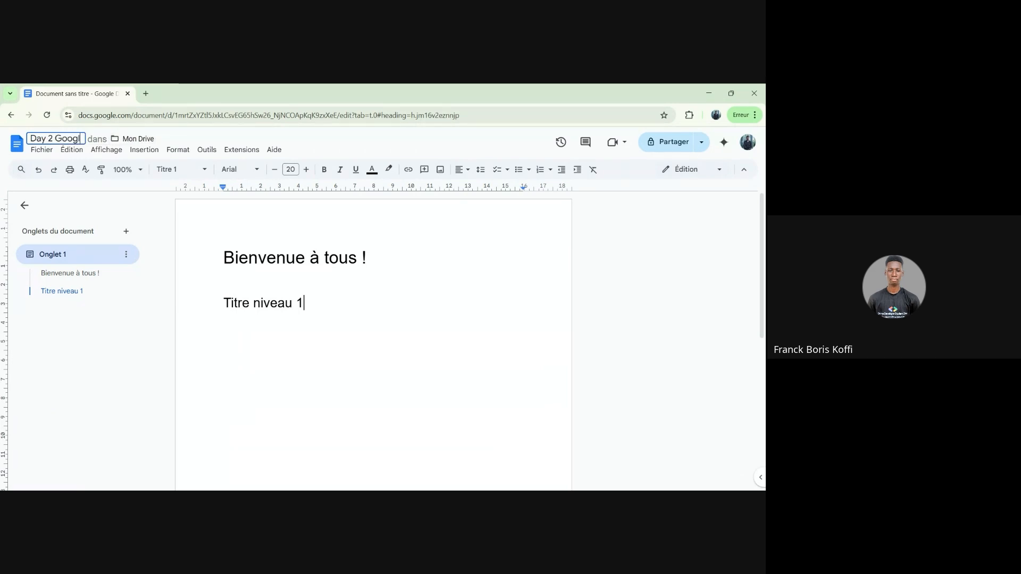
pyautogui.write('e W')
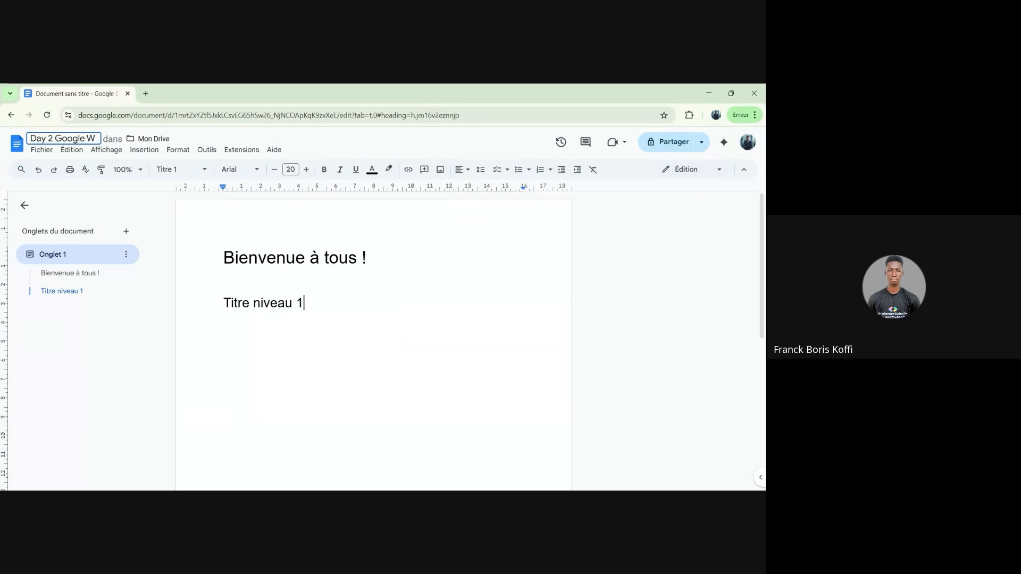
pyautogui.write('orkSa')
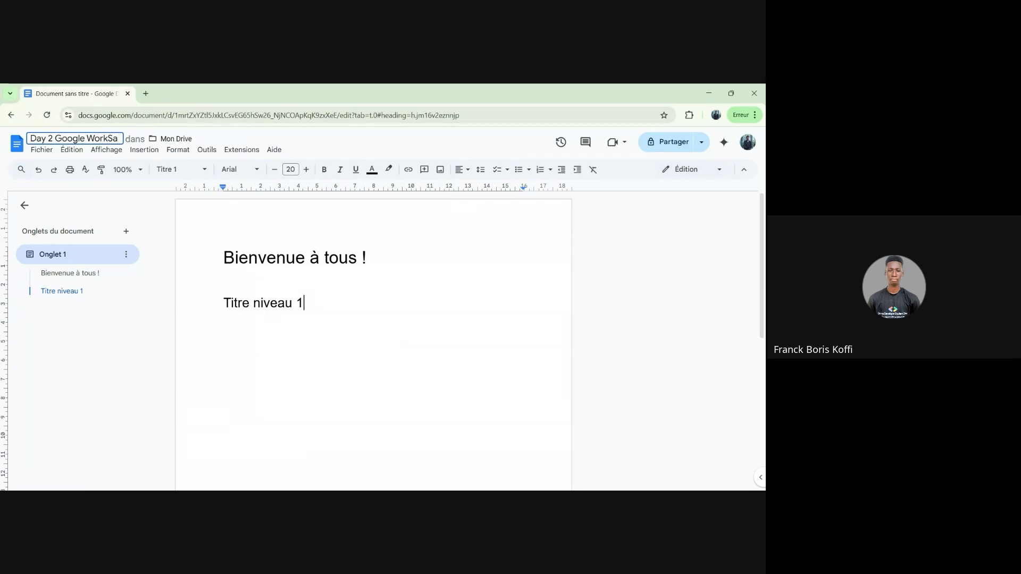
pyautogui.press('BackSpace')
pyautogui.press('BackSpace')
pyautogui.write('space')
pyautogui.press('Return')
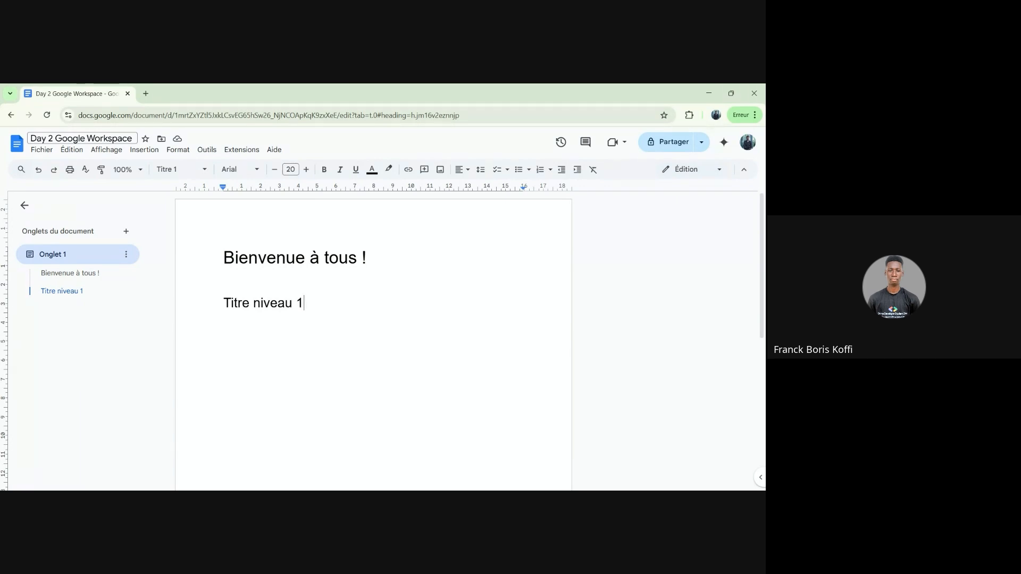
# Step: Return to the list of recent documents and reopen "Day 2 Google Workspace"
pyautogui.click(18, 149)
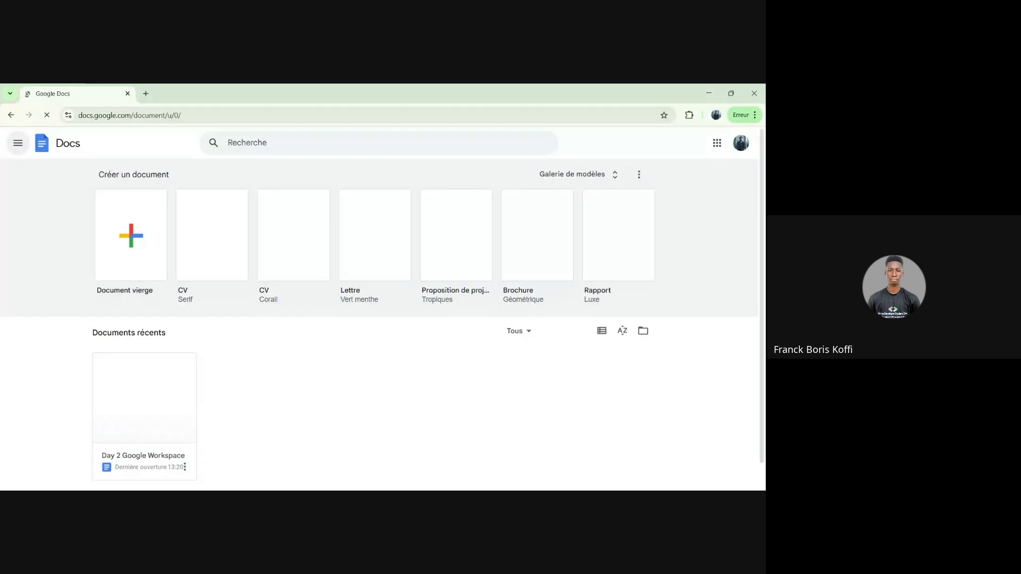
pyautogui.click(174, 420)
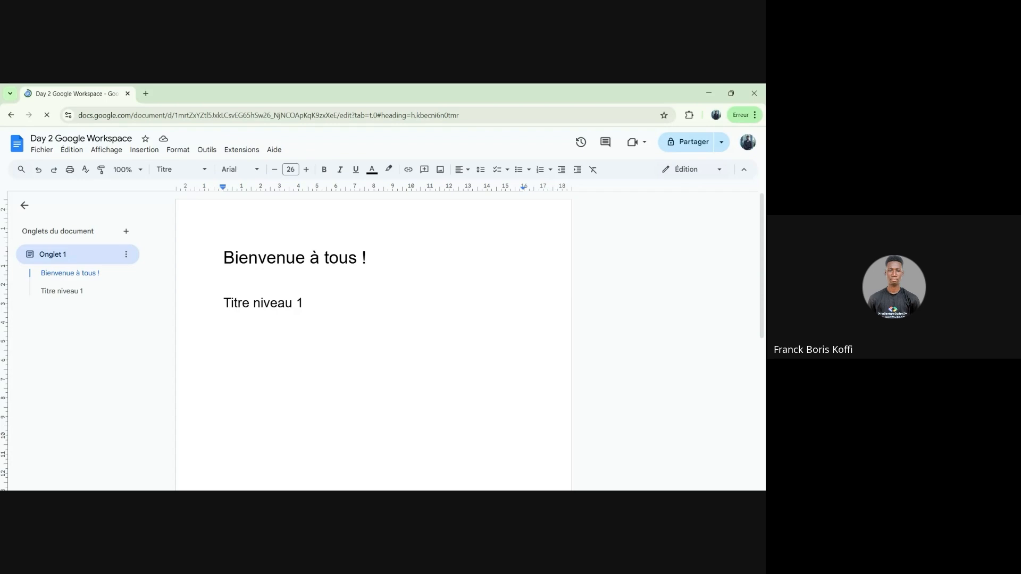
# Step: Examine the available file, editing, insertion, formatting, extension and help commands for the document
pyautogui.click(41, 151)
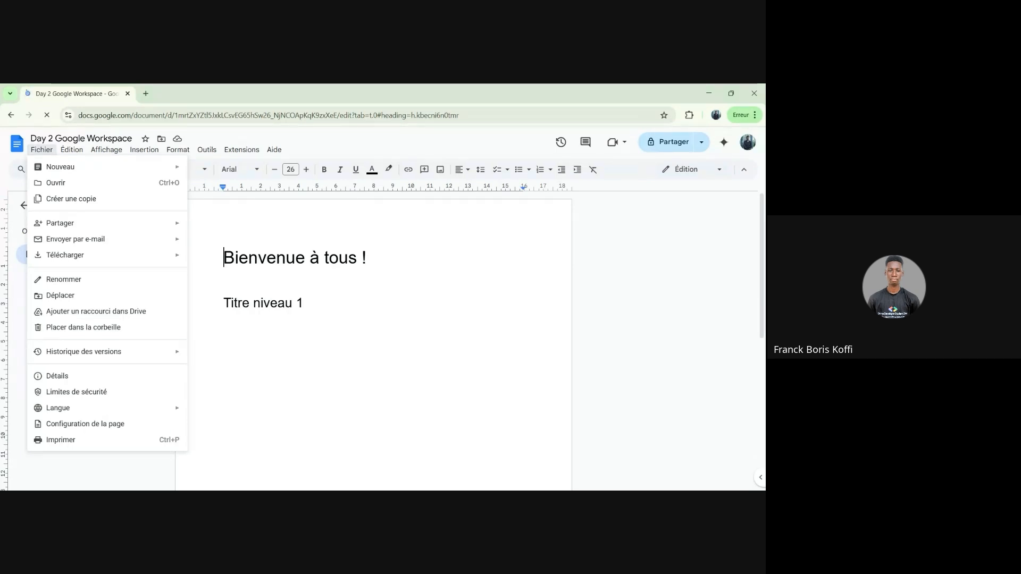
pyautogui.click(69, 152)
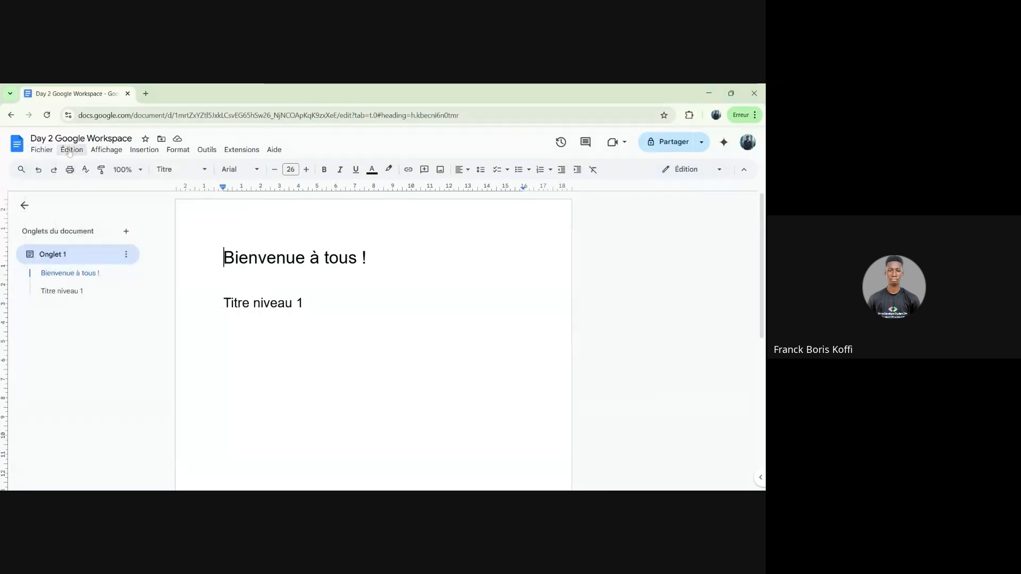
pyautogui.click(69, 151)
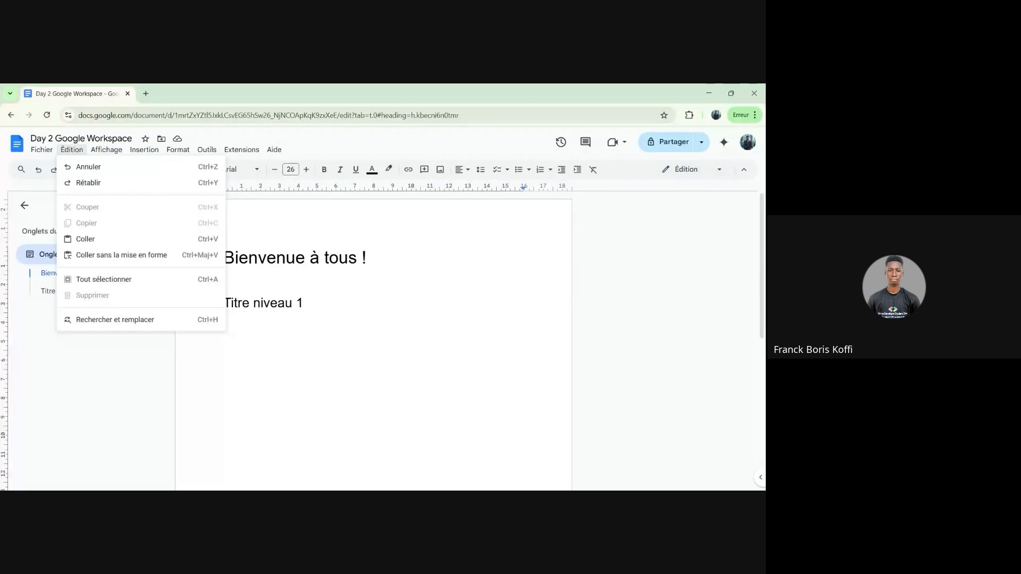
pyautogui.click(100, 151)
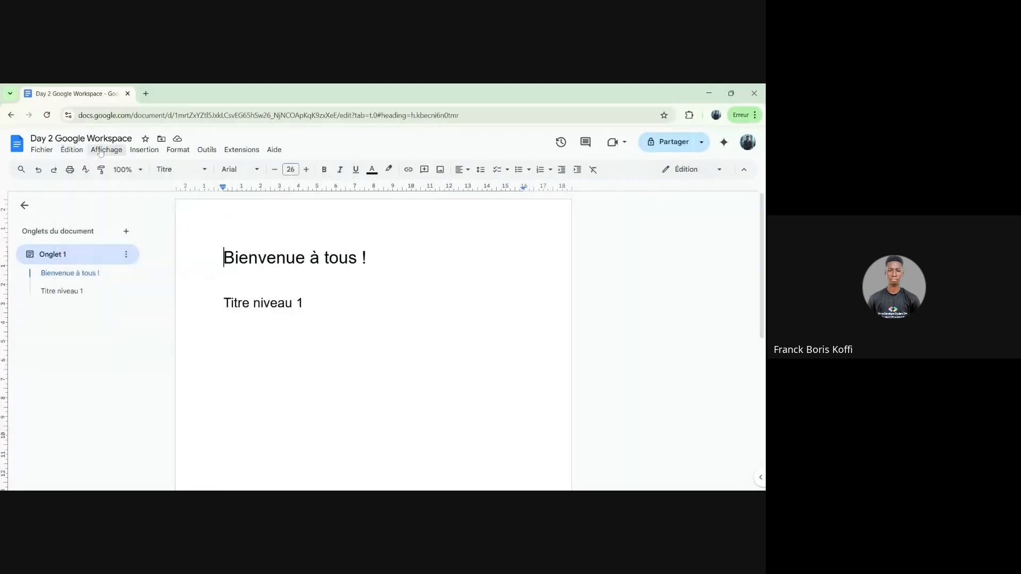
pyautogui.click(100, 151)
pyautogui.click(101, 151)
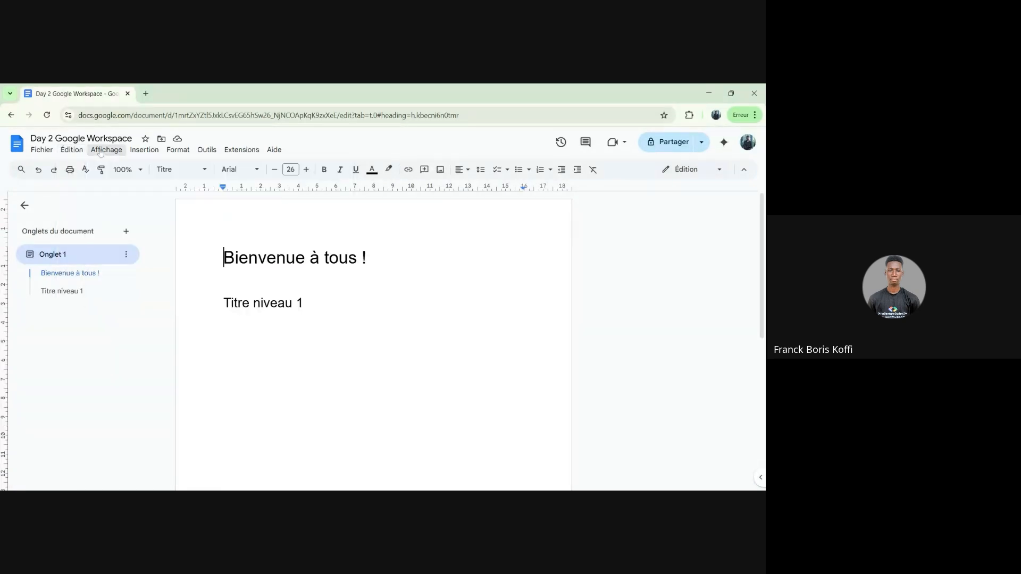
pyautogui.click(137, 152)
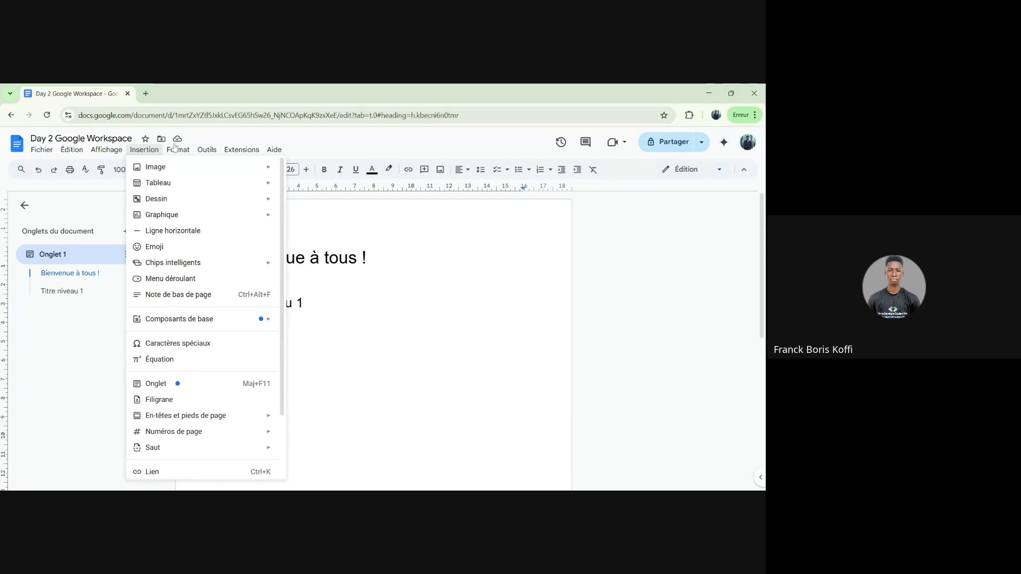
pyautogui.moveTo(177, 153)
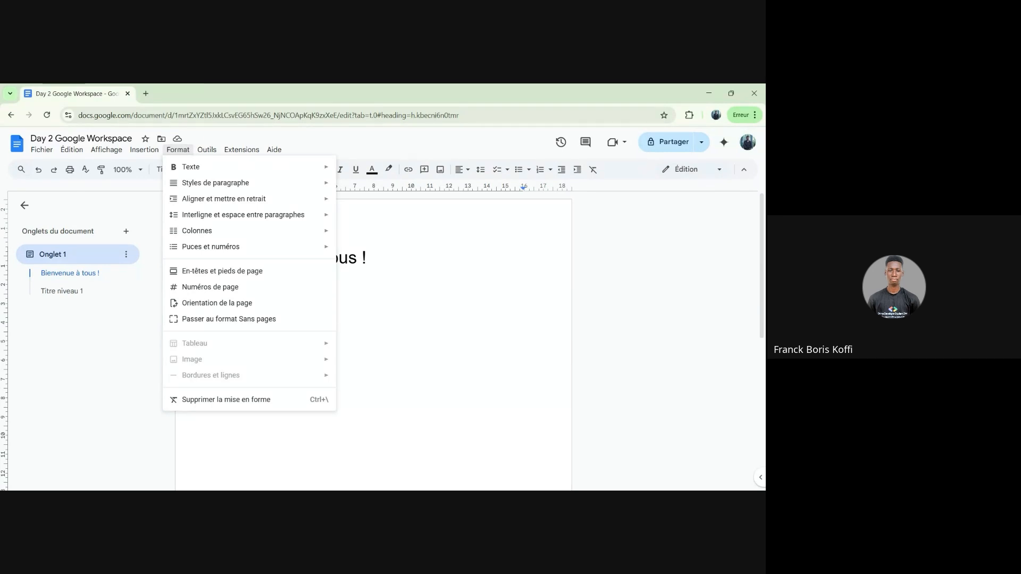
pyautogui.moveTo(217, 152)
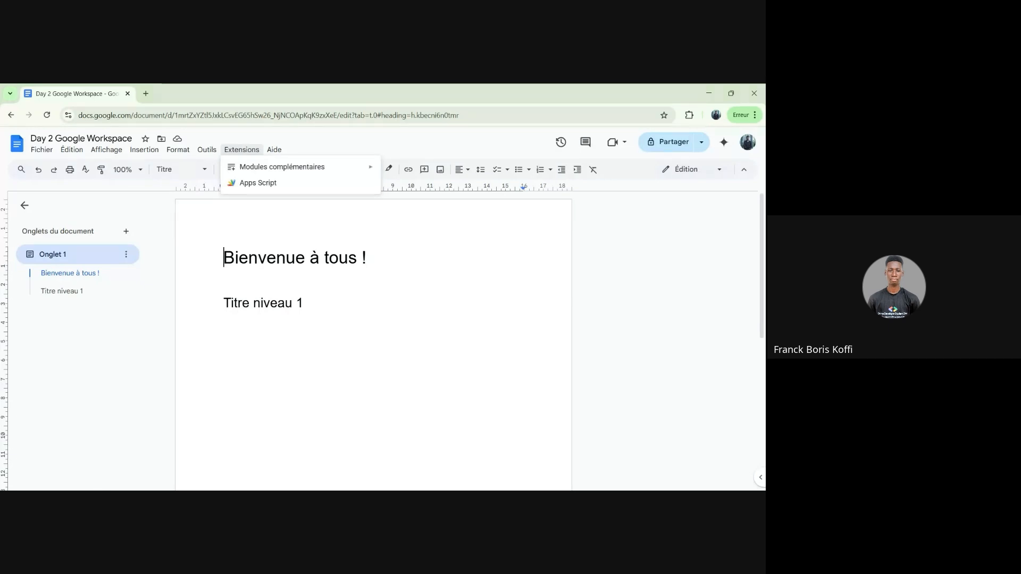
pyautogui.click(275, 149)
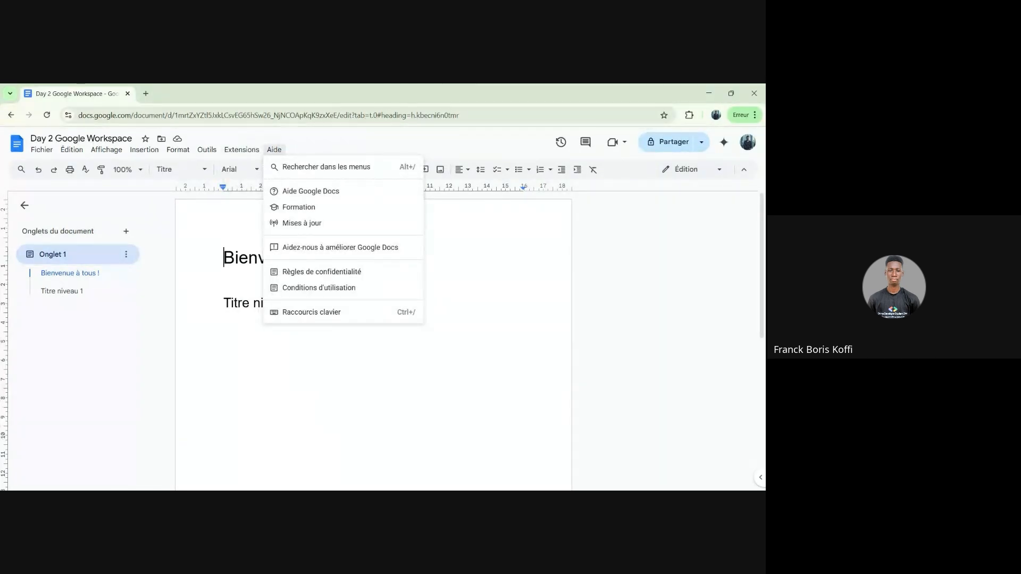
pyautogui.click(362, 354)
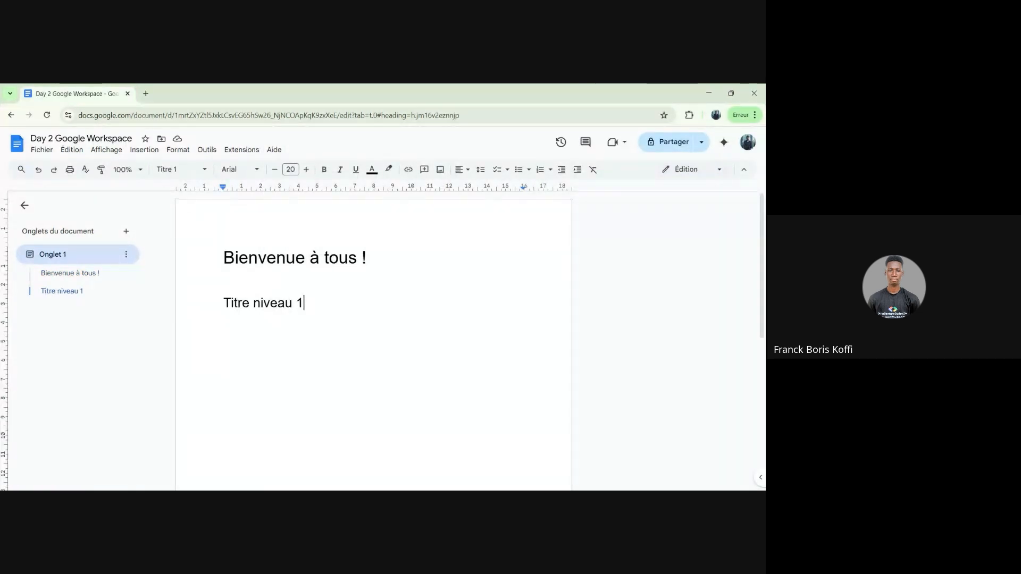
# Step: Set the text colour of the title "Bienvenue à tous !" to orange
pyautogui.tripleClick(375, 259)
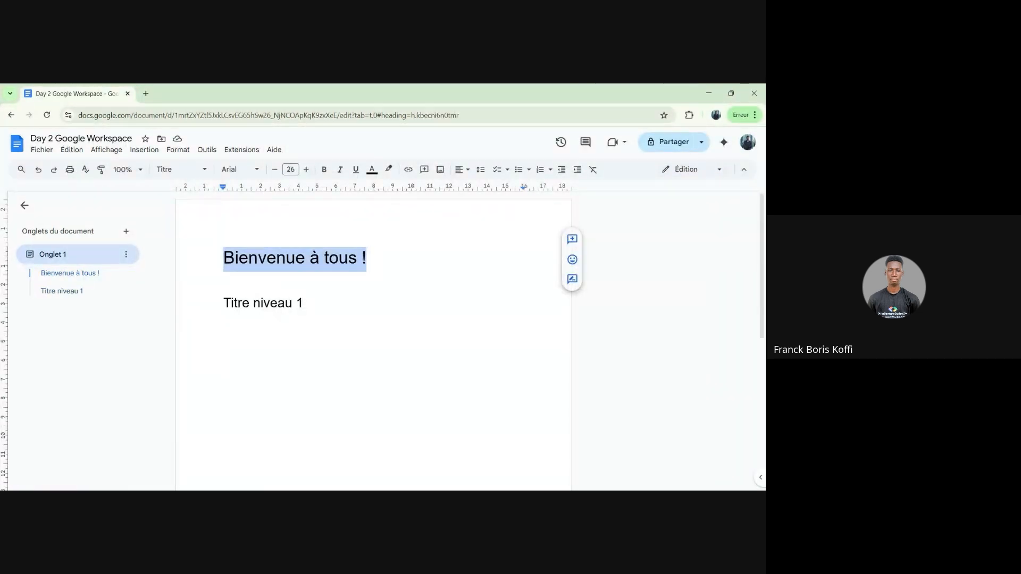
pyautogui.click(372, 171)
pyautogui.click(396, 199)
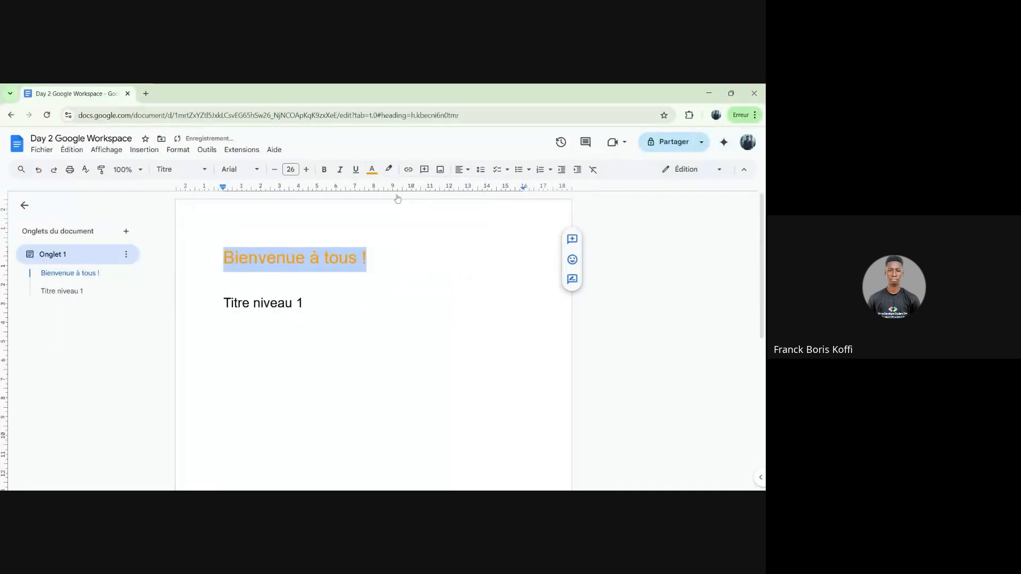
# Step: Try a white colour sampled with the eyedropper on the title and return its text colour to orange
pyautogui.click(372, 170)
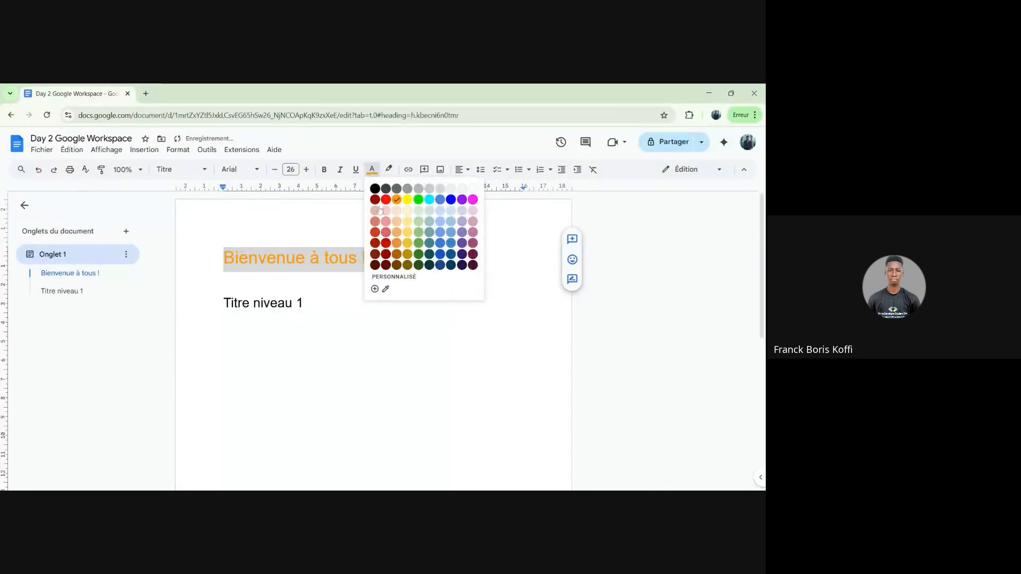
pyautogui.click(389, 290)
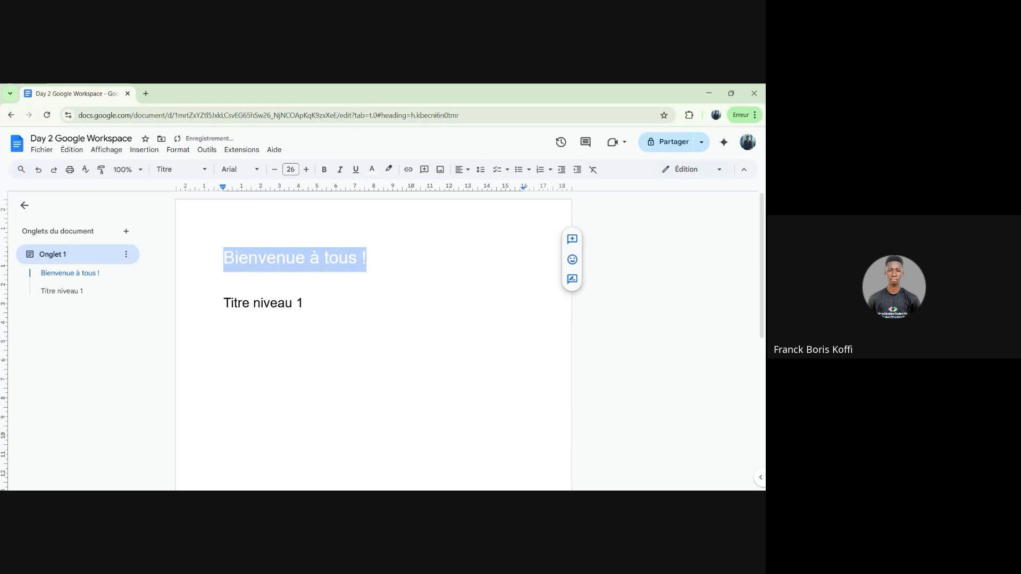
pyautogui.press('BackSpace')
pyautogui.hotkey('ctrl', 'z')
pyautogui.click(371, 169)
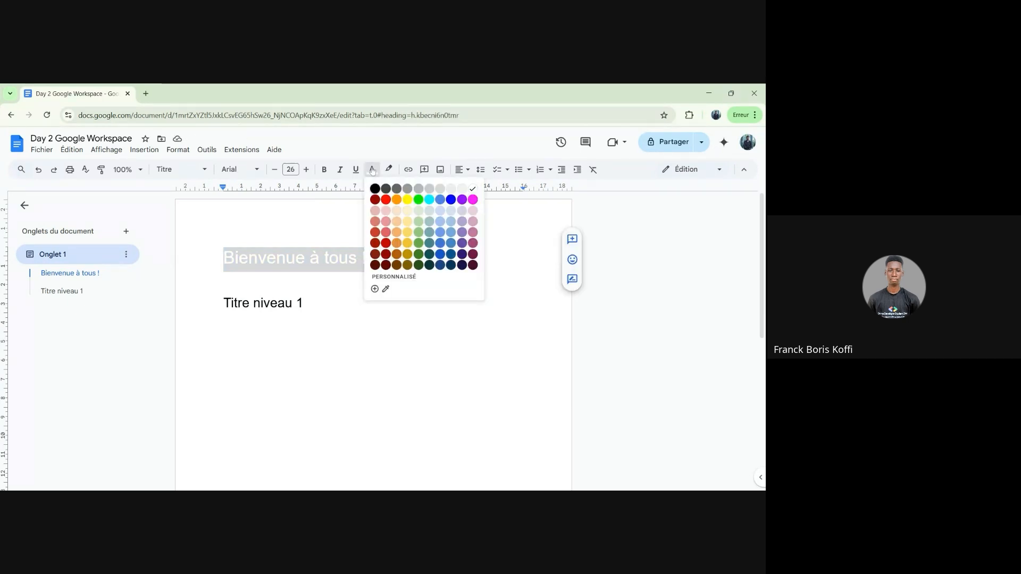
pyautogui.click(396, 200)
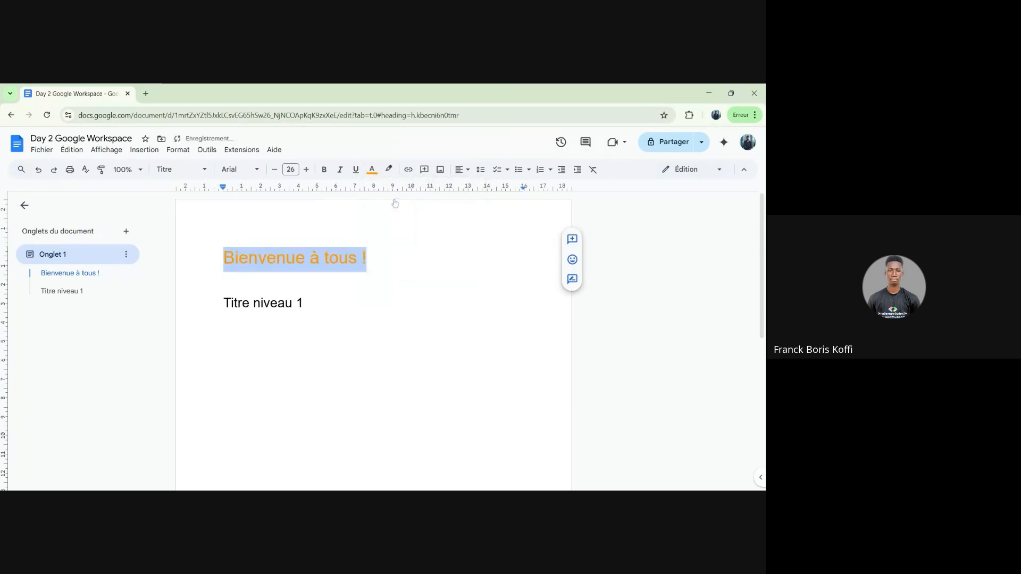
# Step: Apply italic and bold formatting to the title "Bienvenue à tous !"
pyautogui.click(343, 175)
pyautogui.click(325, 175)
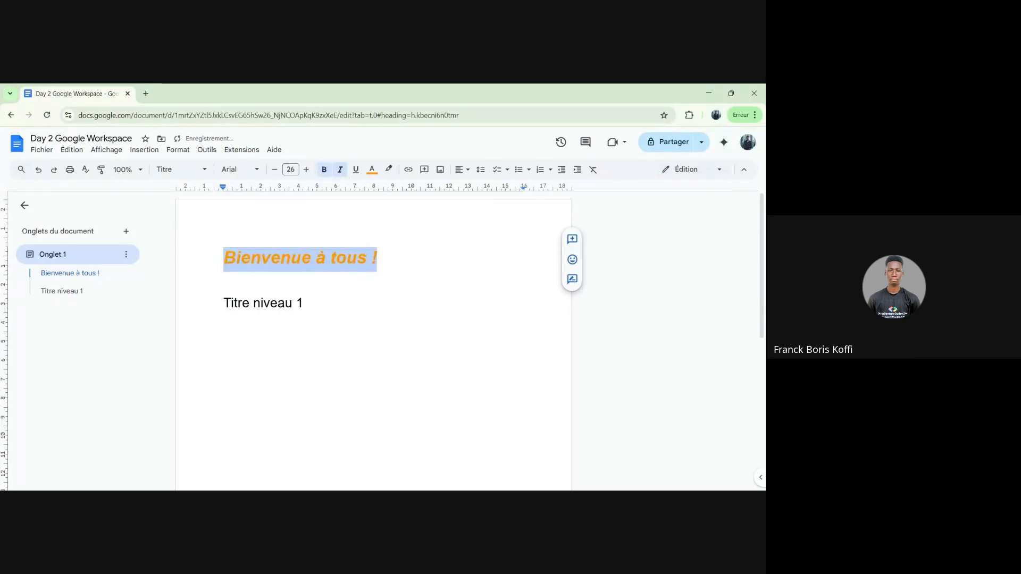
pyautogui.click(378, 258)
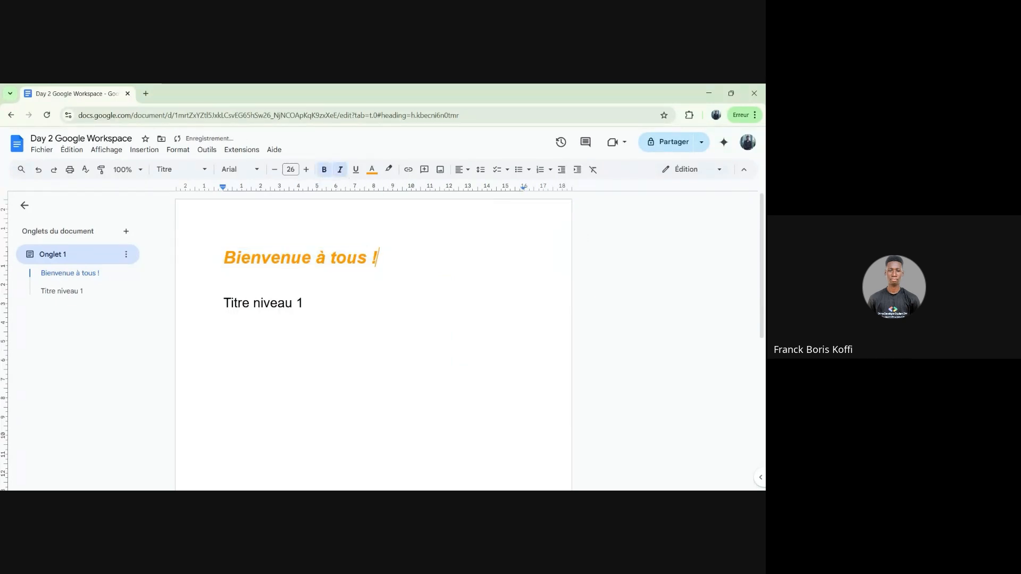
pyautogui.click(324, 171)
# Step: Add a normal text line reading "Lorem Ipsum" below the "Titre niveau 1" heading
pyautogui.click(304, 303)
pyautogui.press('Return')
pyautogui.write('7')
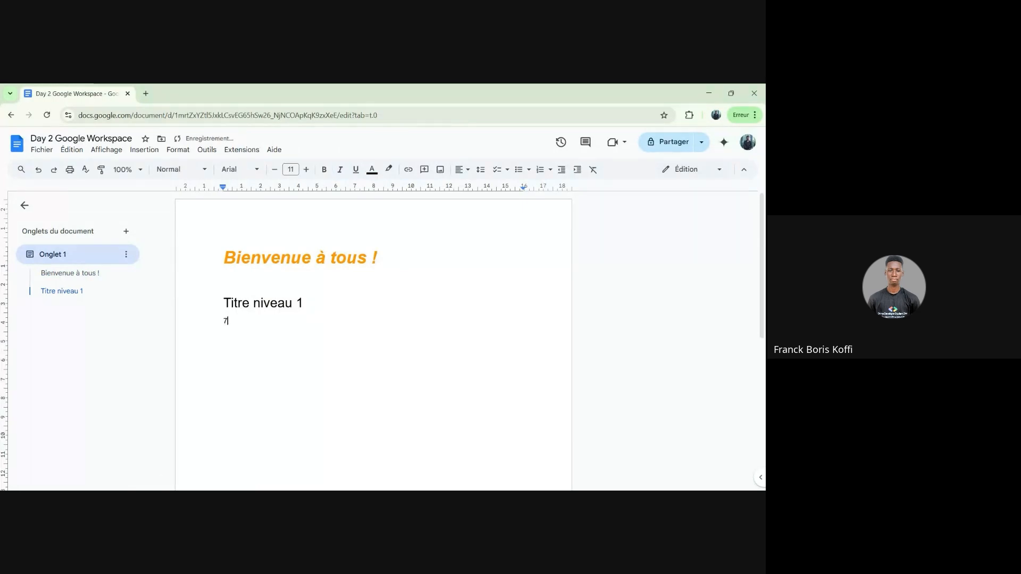
pyautogui.press('BackSpace')
pyautogui.write('Lorem Ipsum')
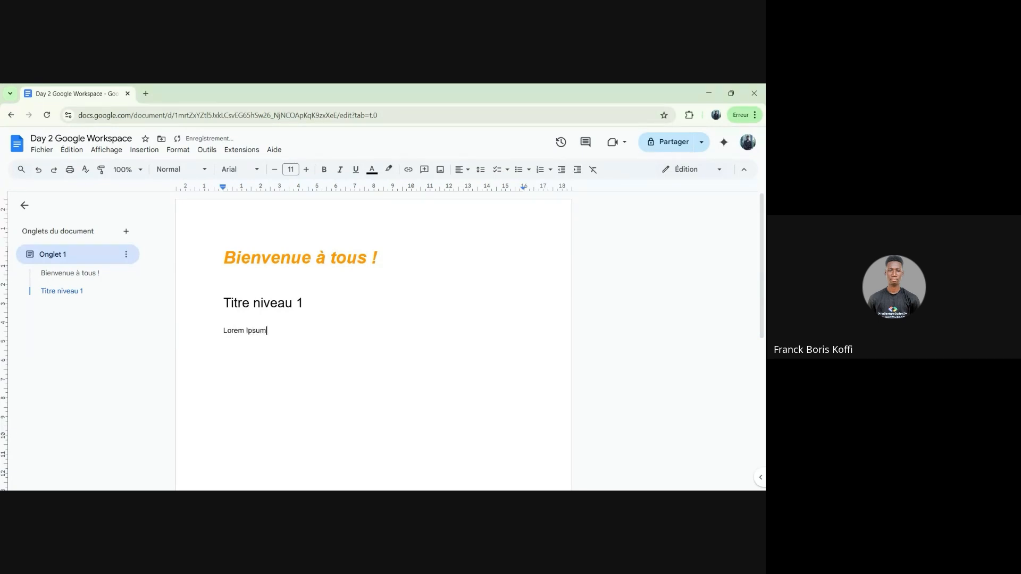
# Step: Copy the whole "Lorem Ipsum" line, including its line break, and place the cursor at its end
pyautogui.hotkey('ctrl', 'shift', 'Left')
pyautogui.hotkey('ctrl', 'shift', 'Left')
pyautogui.hotkey('ctrl', 'shift', 'Left')
pyautogui.hotkey('ctrl', 'shift', 'Left')
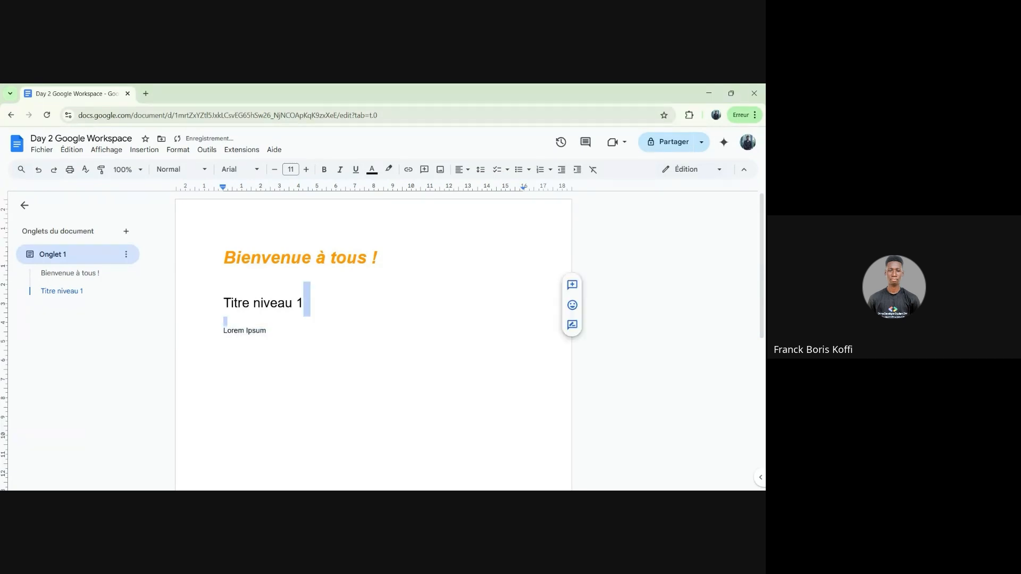
pyautogui.hotkey('shift', 'Right')
pyautogui.press('End')
pyautogui.hotkey('shift', 'Home')
pyautogui.press('End')
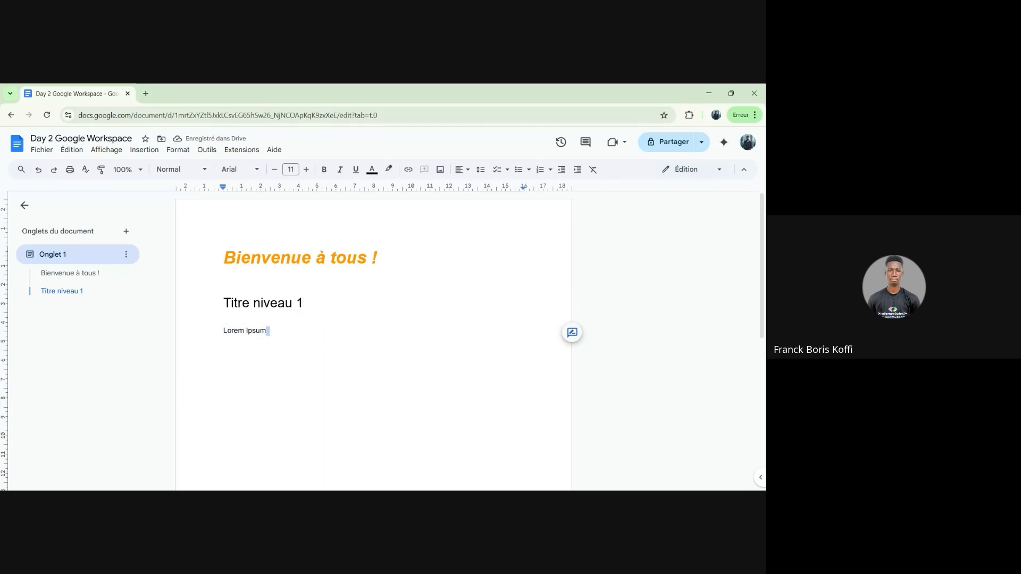
pyautogui.hotkey('shift', 'Home')
pyautogui.hotkey('ctrl', 'c')
pyautogui.press('End')
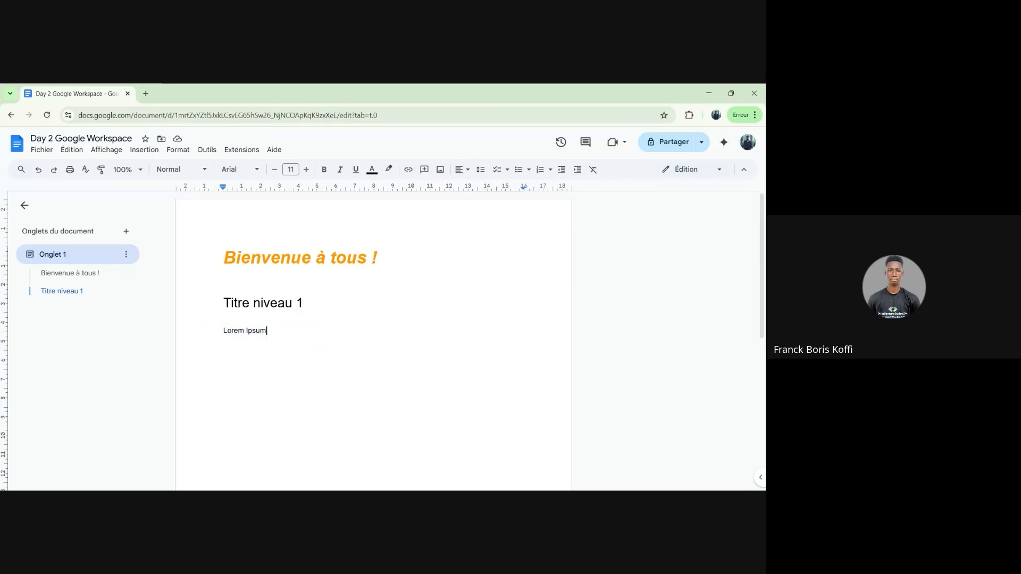
# Step: Paste the copied "Lorem Ipsum" text seven times in a row after the original line
pyautogui.hotkey('ctrl', 'v')
pyautogui.hotkey('ctrl', 'v')
pyautogui.hotkey('ctrl', 'v')
pyautogui.hotkey('ctrl', 'v')
pyautogui.hotkey('ctrl', 'v')
pyautogui.hotkey('ctrl', 'v')
pyautogui.hotkey('ctrl', 'v')
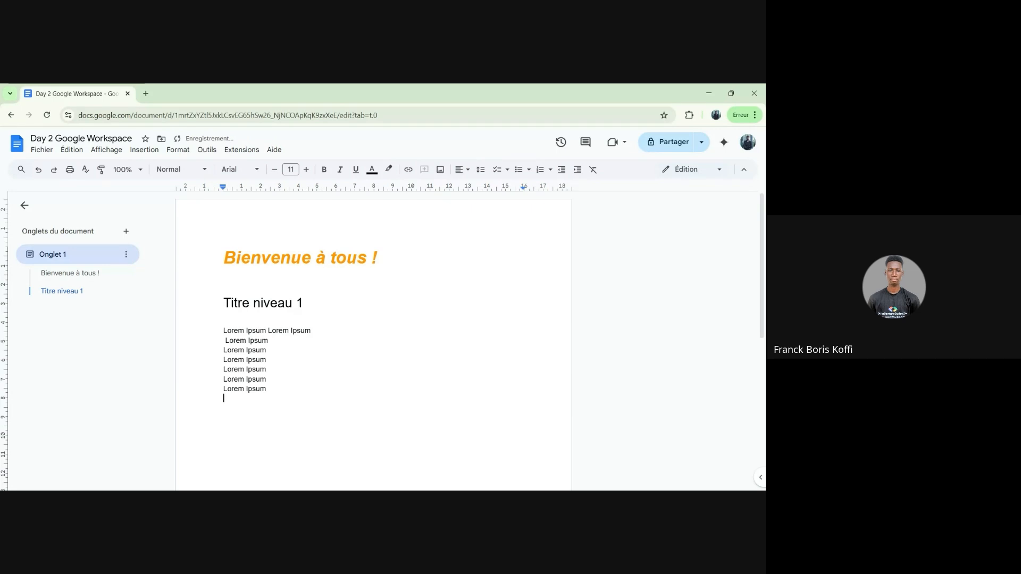
# Step: Paste more "Lorem Ipsum" text after the second line and delete the four leftover single "Lorem Ipsum" lines at the end
pyautogui.click(270, 340)
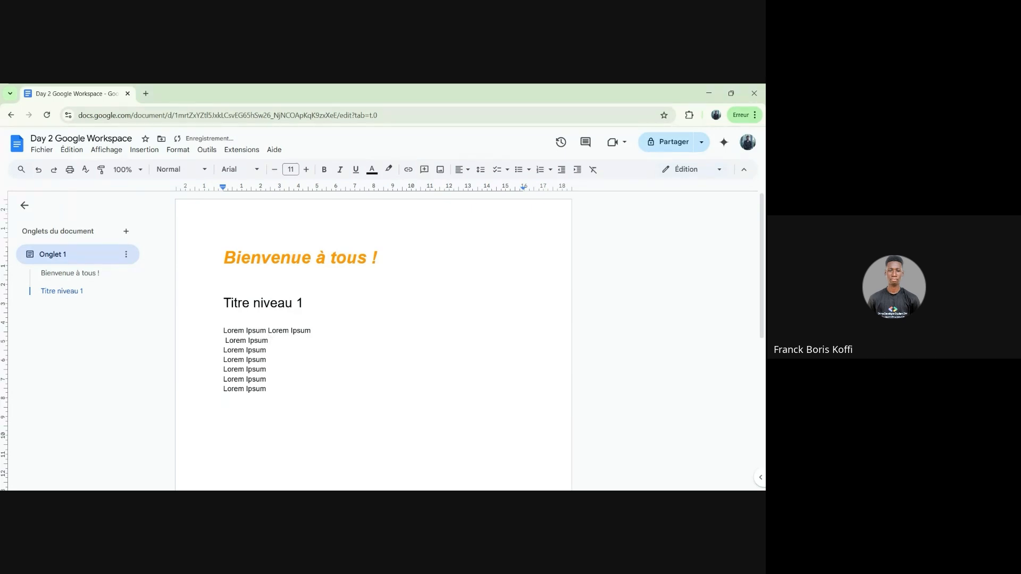
pyautogui.hotkey('ctrl', 'v')
pyautogui.press('BackSpace')
pyautogui.hotkey('ctrl', 'v')
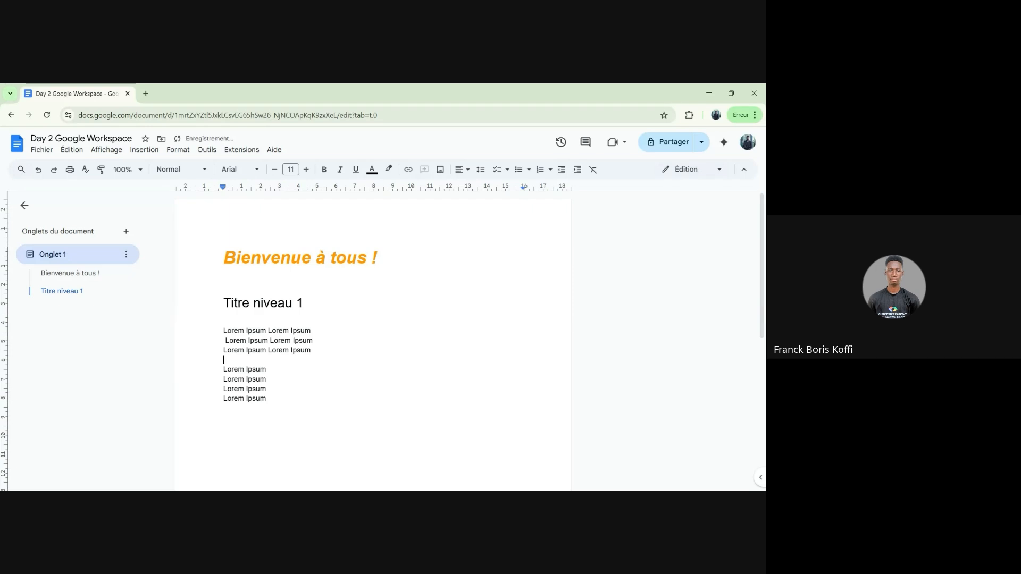
pyautogui.moveTo(267, 399); pyautogui.dragTo(224, 369)
pyautogui.press('BackSpace')
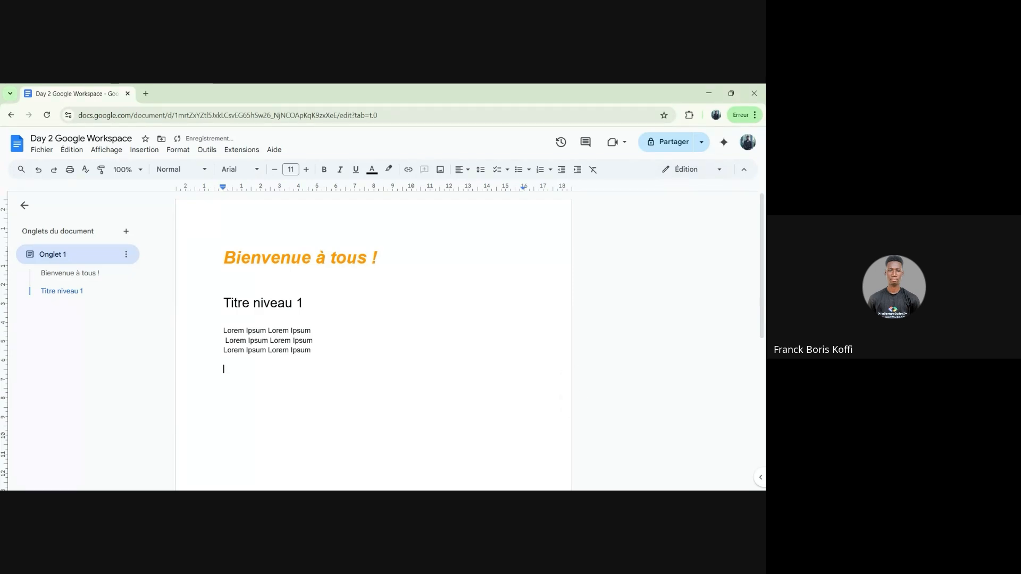
# Step: Copy the three "Lorem Ipsum Lorem Ipsum" lines and paste them at the end of the third line
pyautogui.moveTo(312, 350); pyautogui.dragTo(223, 331)
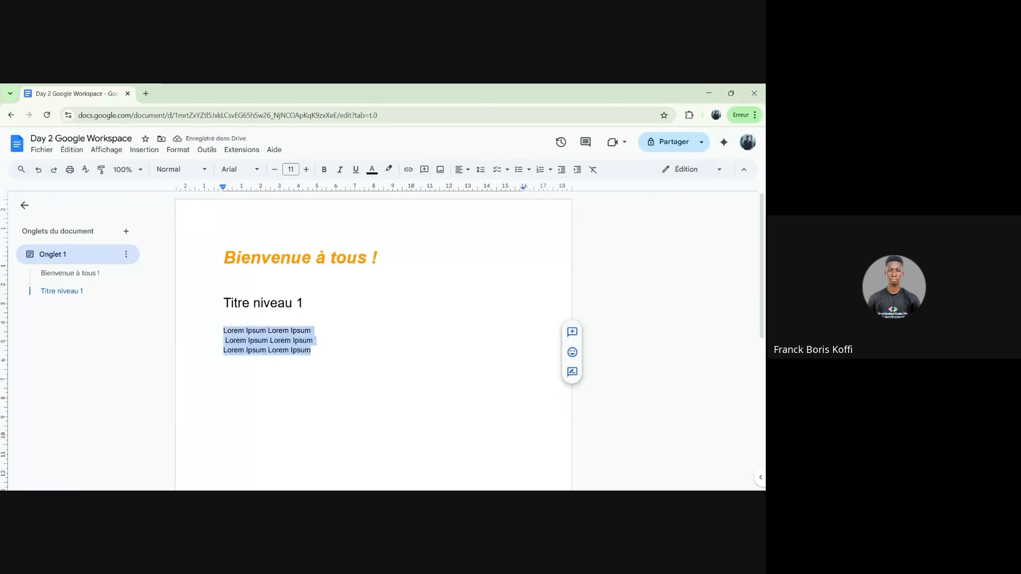
pyautogui.hotkey('ctrl', 'c')
pyautogui.click(312, 351)
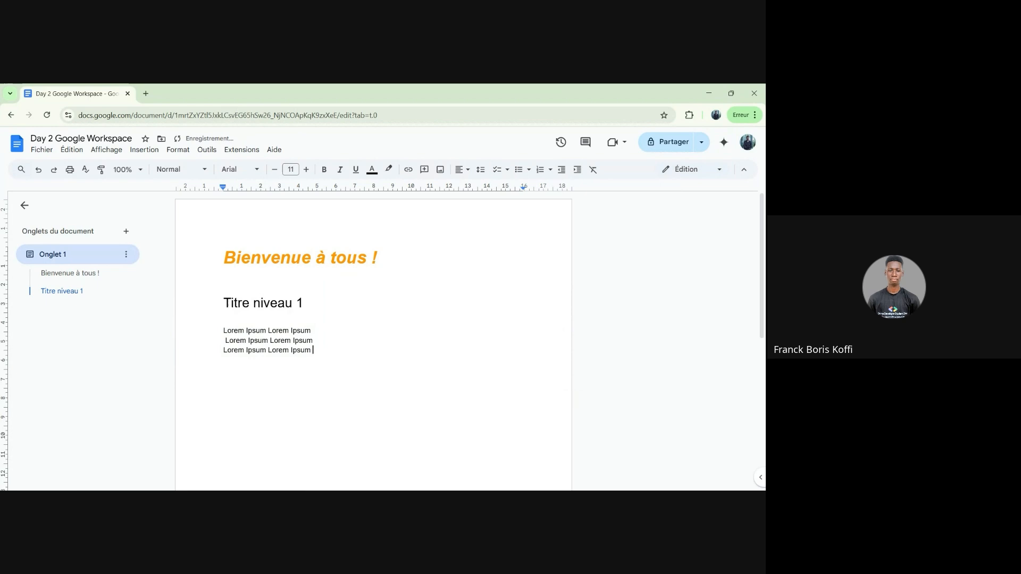
pyautogui.hotkey('ctrl', 'v')
# Step: Justify all the "Lorem Ipsum" lines below the heading after trying centred and left alignment on them
pyautogui.moveTo(313, 360); pyautogui.dragTo(198, 324)
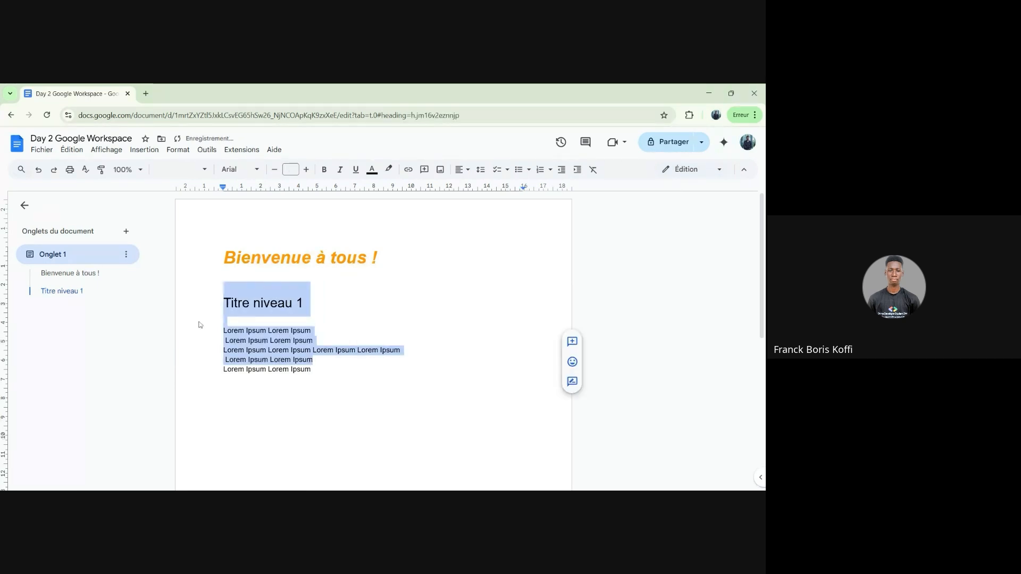
pyautogui.click(312, 370)
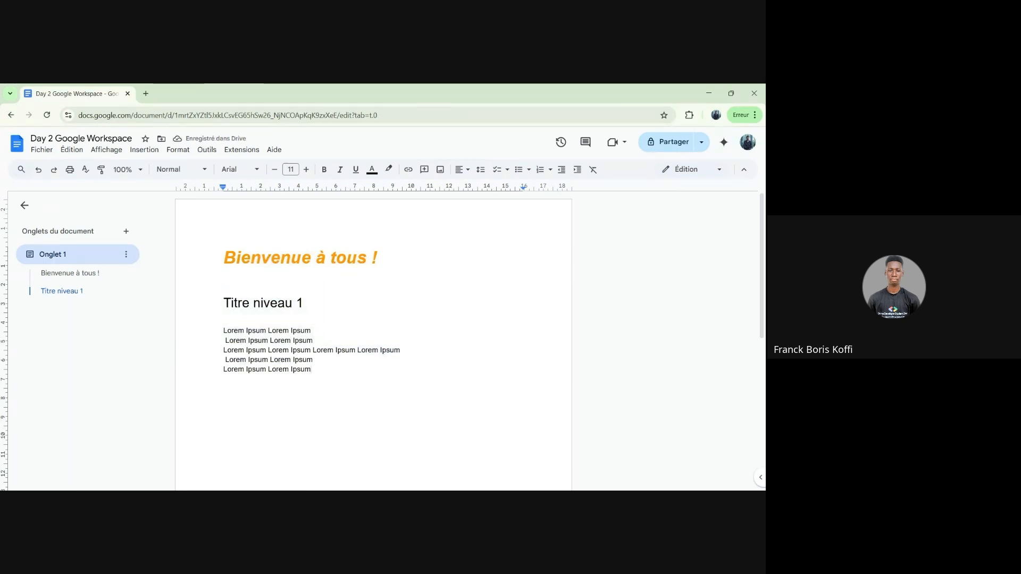
pyautogui.moveTo(312, 369); pyautogui.dragTo(222, 330)
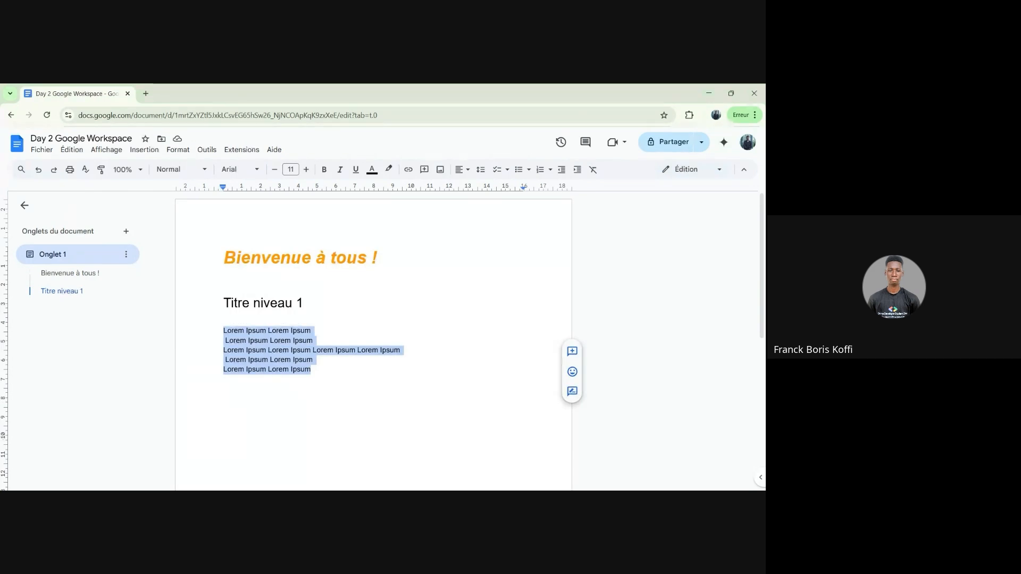
pyautogui.click(462, 169)
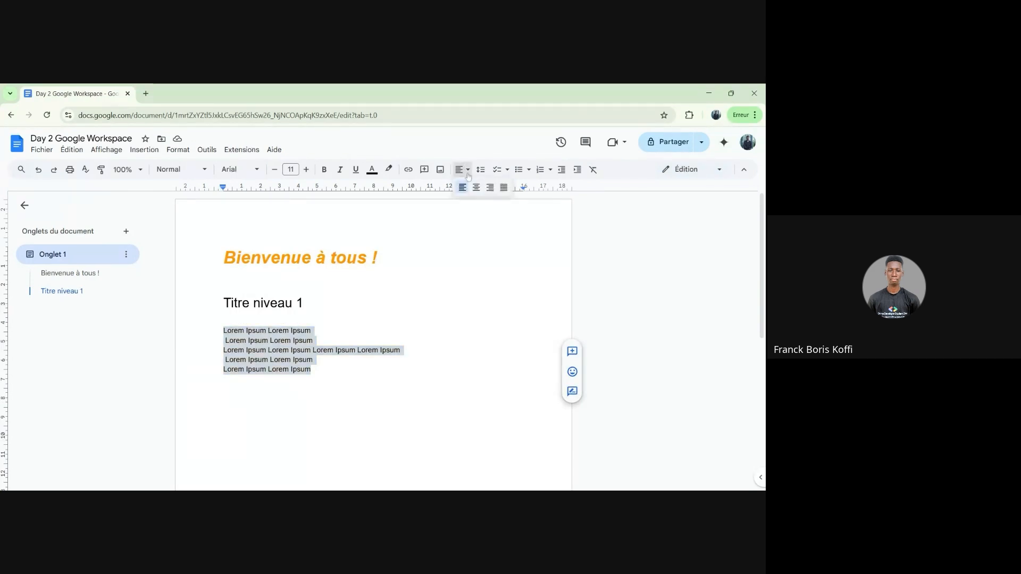
pyautogui.click(476, 187)
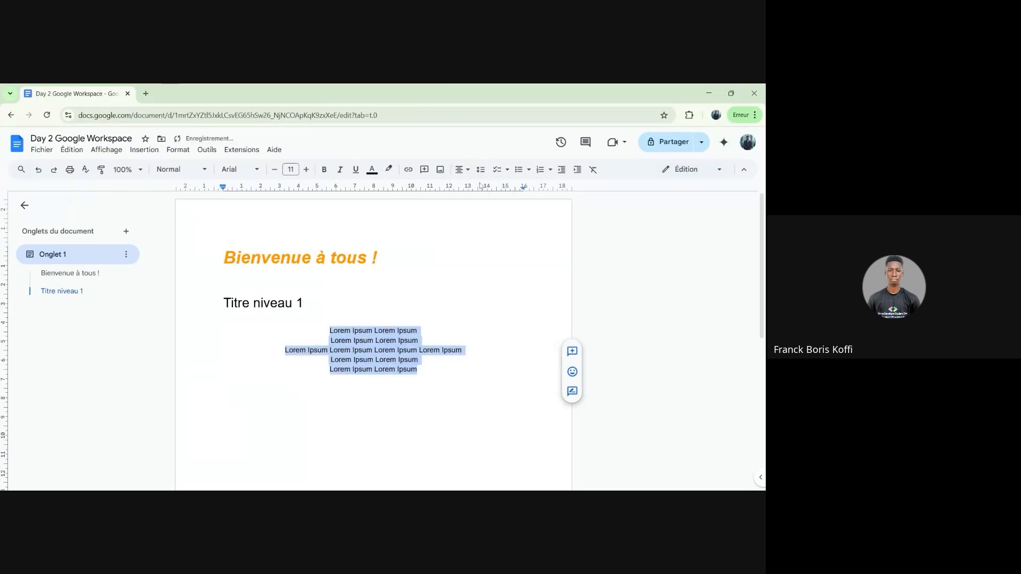
pyautogui.click(469, 171)
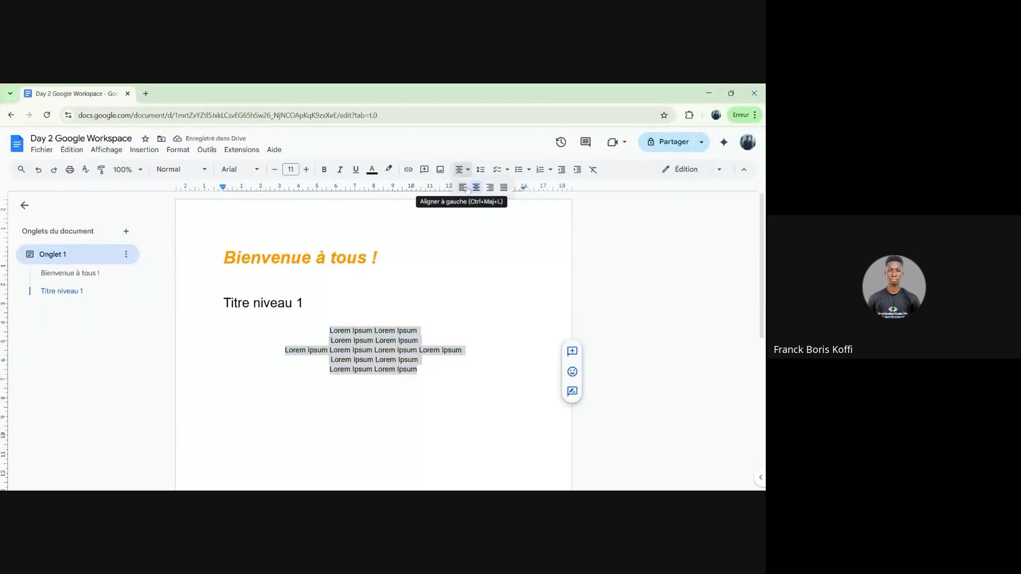
pyautogui.click(462, 187)
pyautogui.click(464, 177)
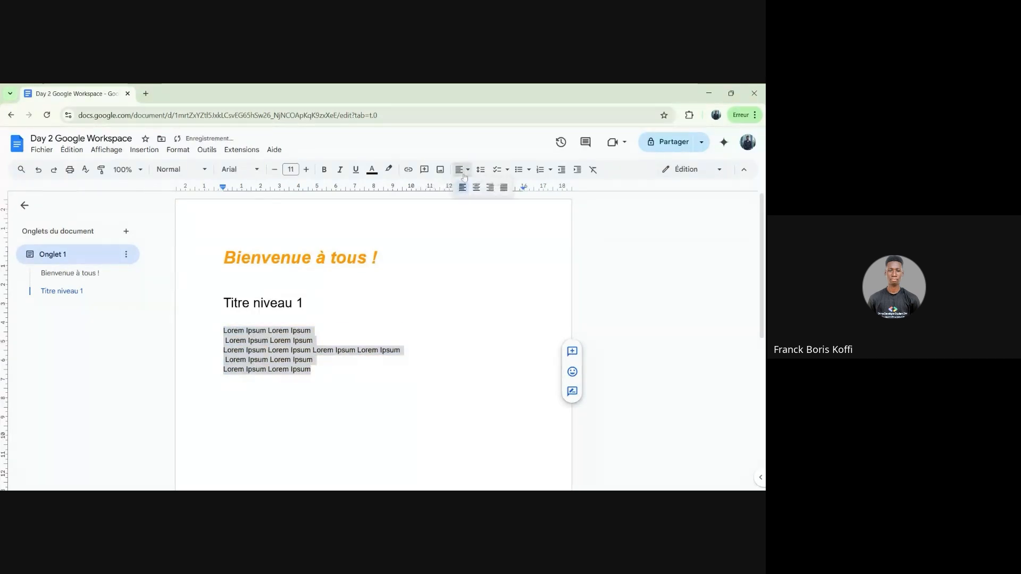
pyautogui.click(503, 189)
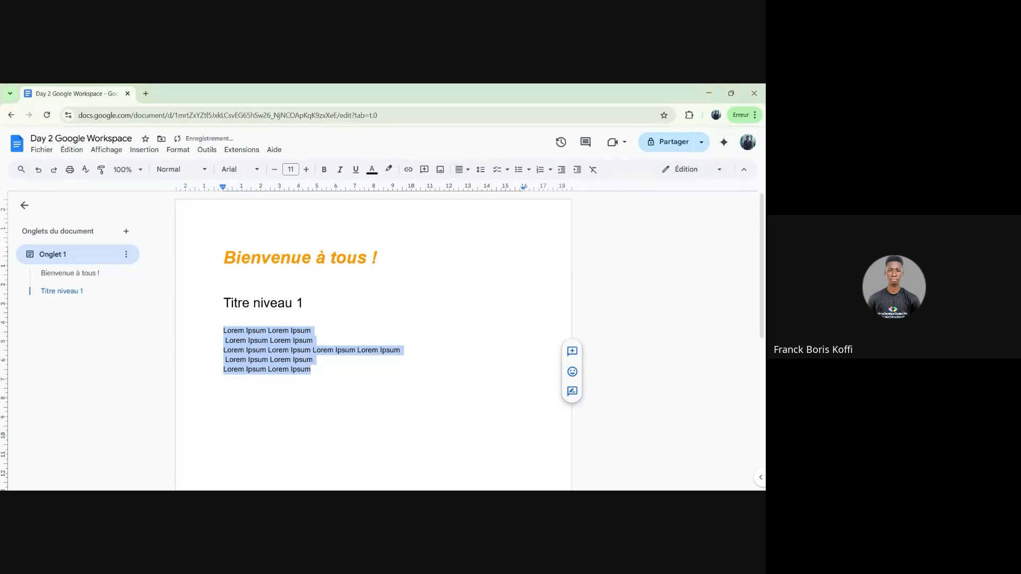
# Step: Deselect the paragraph text and switch to the presentation slide about titles, styles and alignment
pyautogui.click(377, 258)
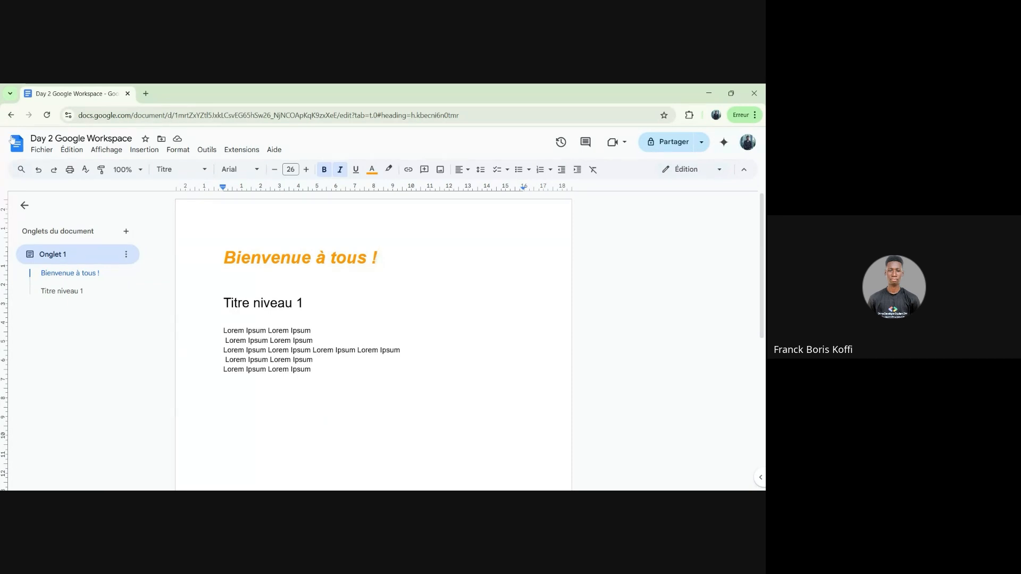
pyautogui.hotkey('alt', 'Tab')
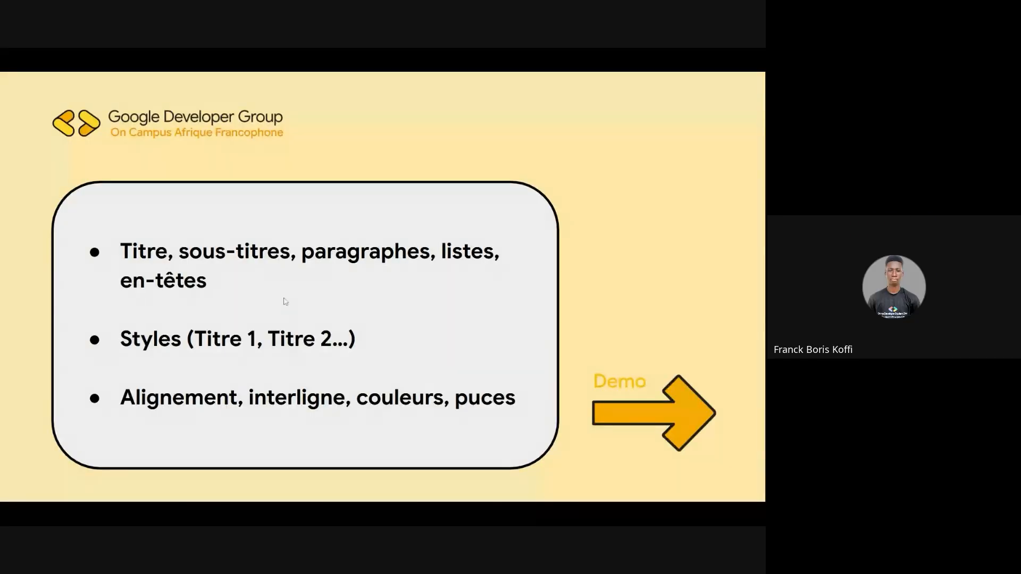
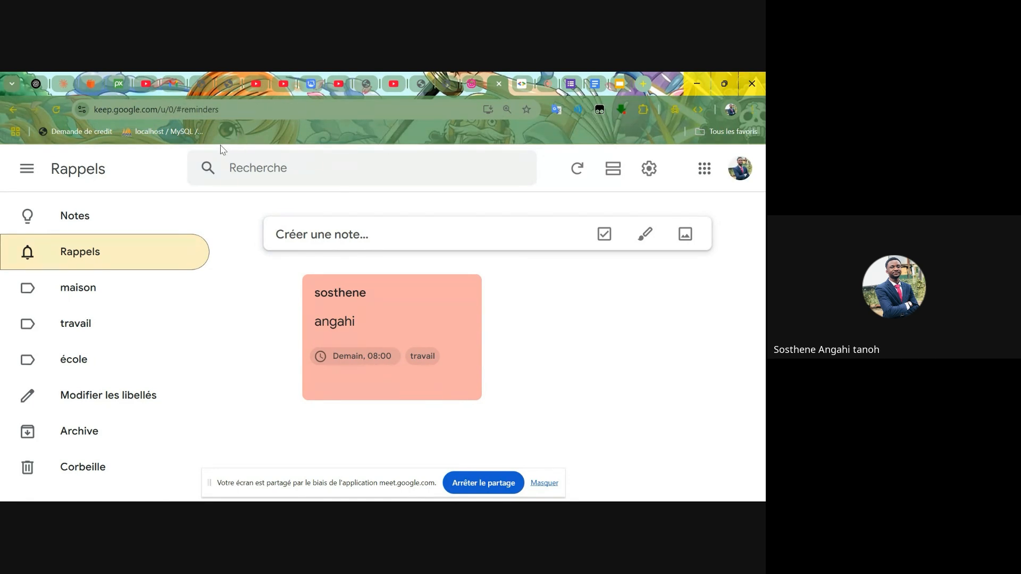
# Step: View the collaborator sharing options of the red reminder note in Google Keep and close them without adding anyone
pyautogui.moveTo(445, 374)
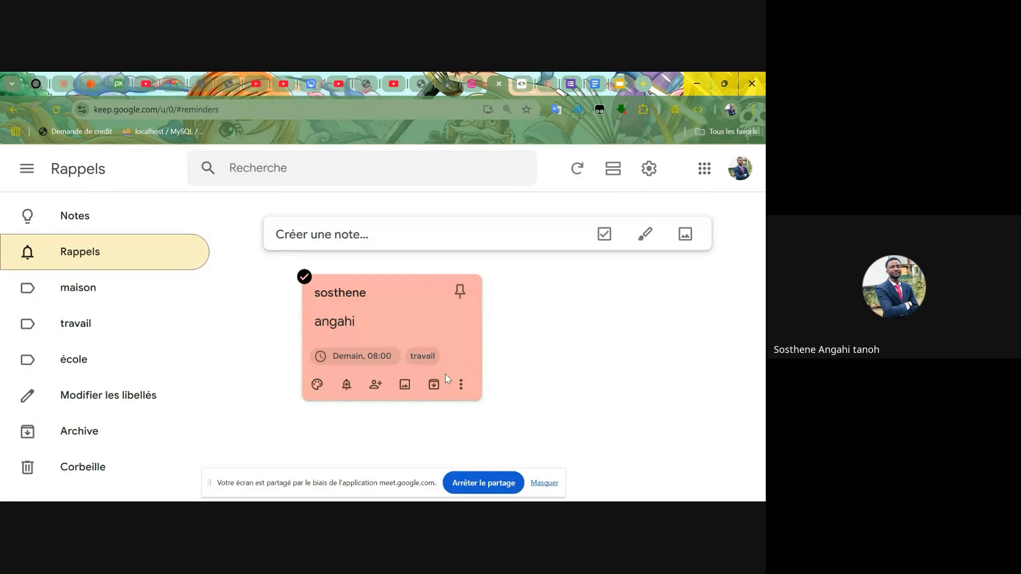
pyautogui.click(375, 385)
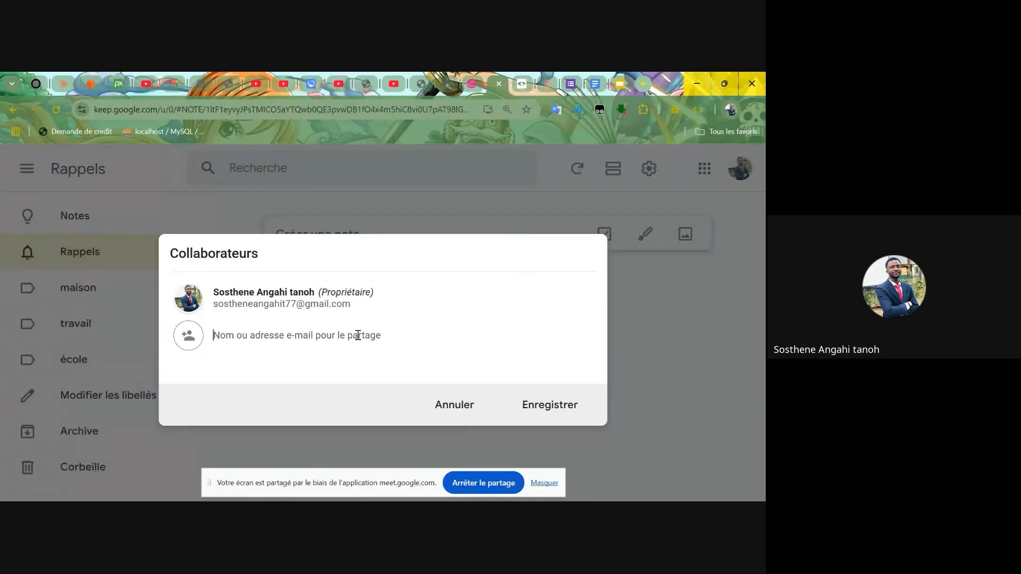
pyautogui.click(675, 334)
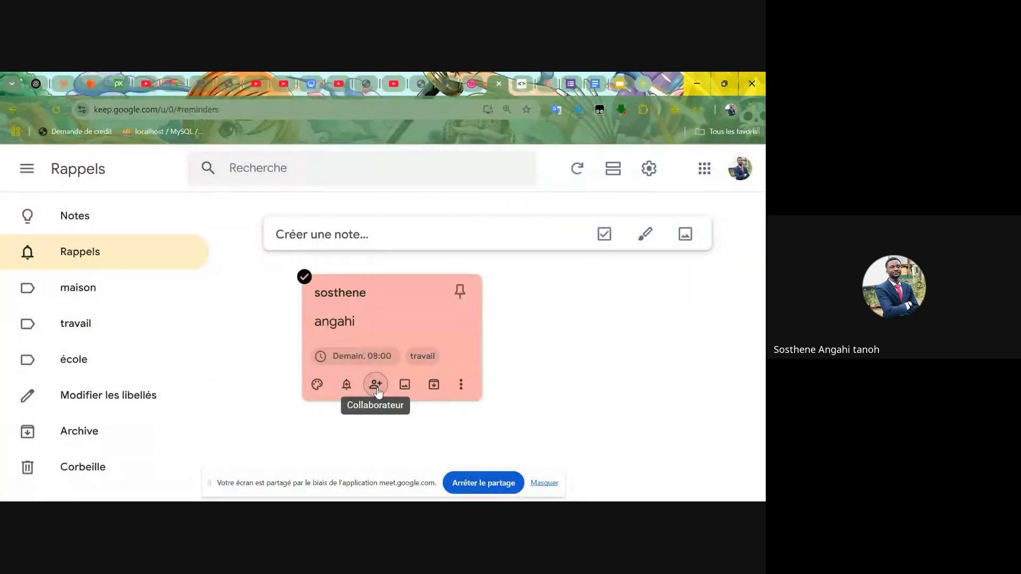
pyautogui.click(377, 386)
pyautogui.click(660, 334)
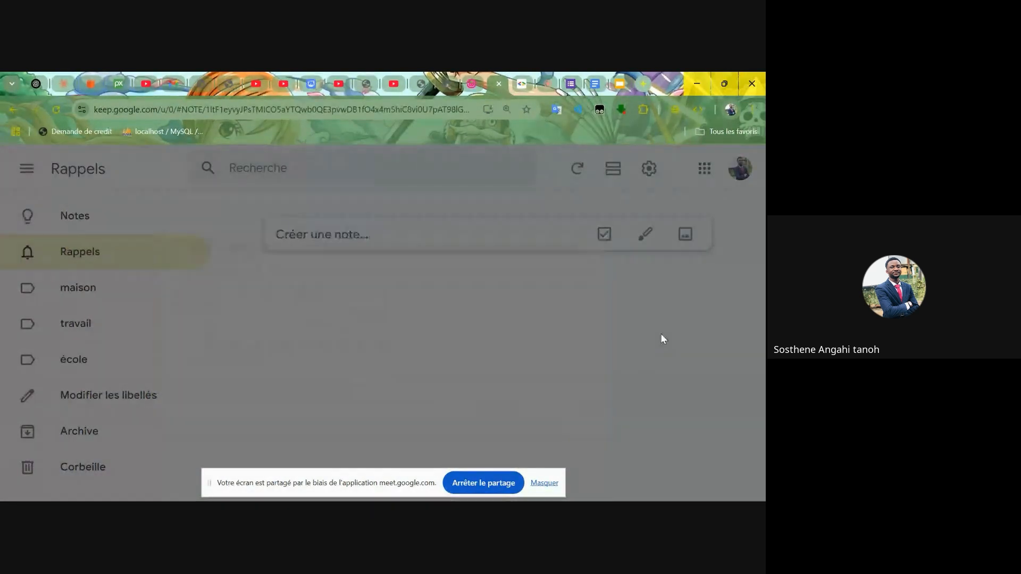
# Step: Switch from Google Keep to the Google Meet call with its in-call messages
pyautogui.hotkey('ctrl', 'Tab')
pyautogui.hotkey('ctrl', 'Tab')
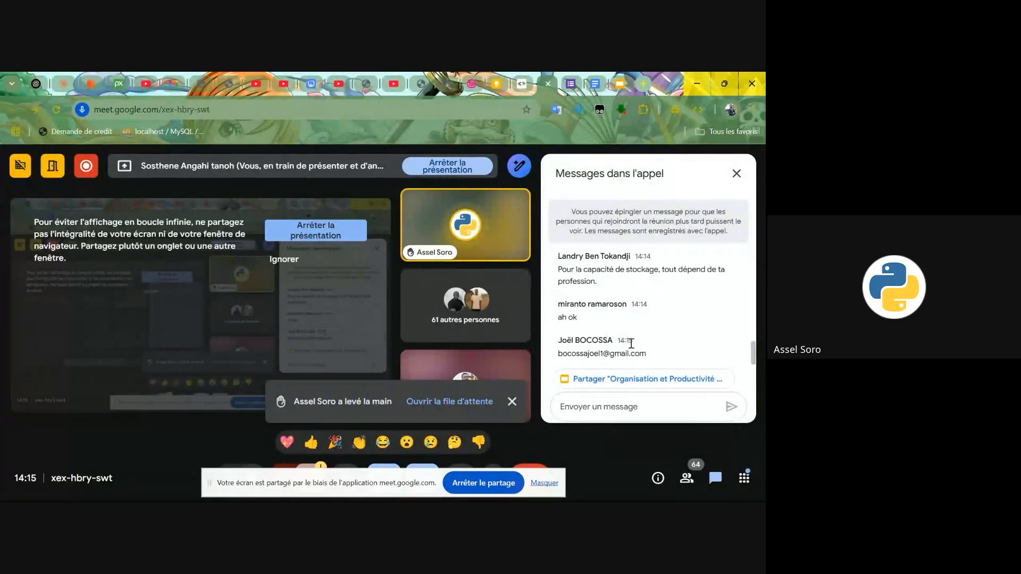
pyautogui.moveTo(648, 354); pyautogui.dragTo(560, 356)
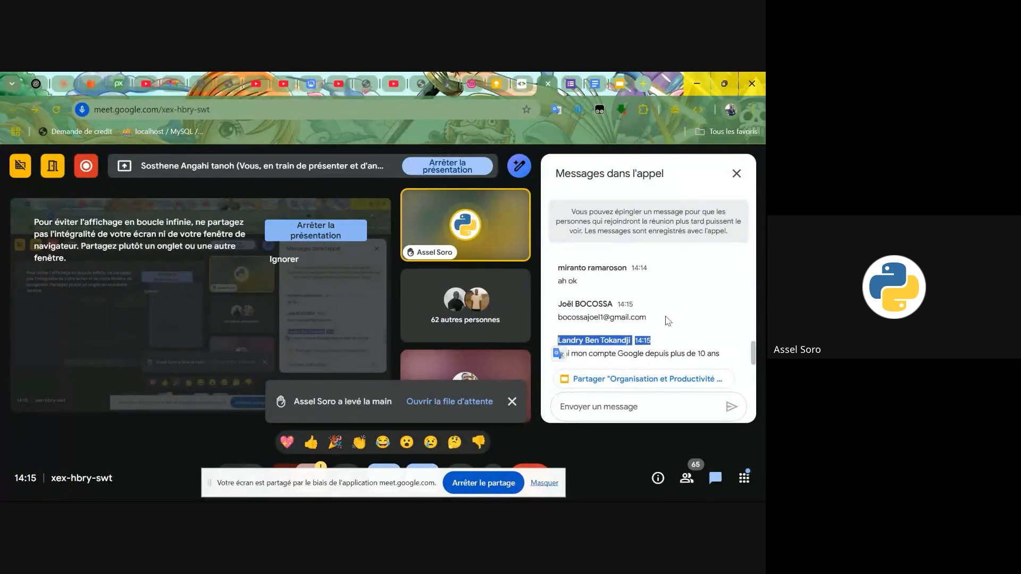
pyautogui.click(639, 317)
pyautogui.moveTo(658, 318); pyautogui.dragTo(559, 317)
pyautogui.rightClick(574, 318)
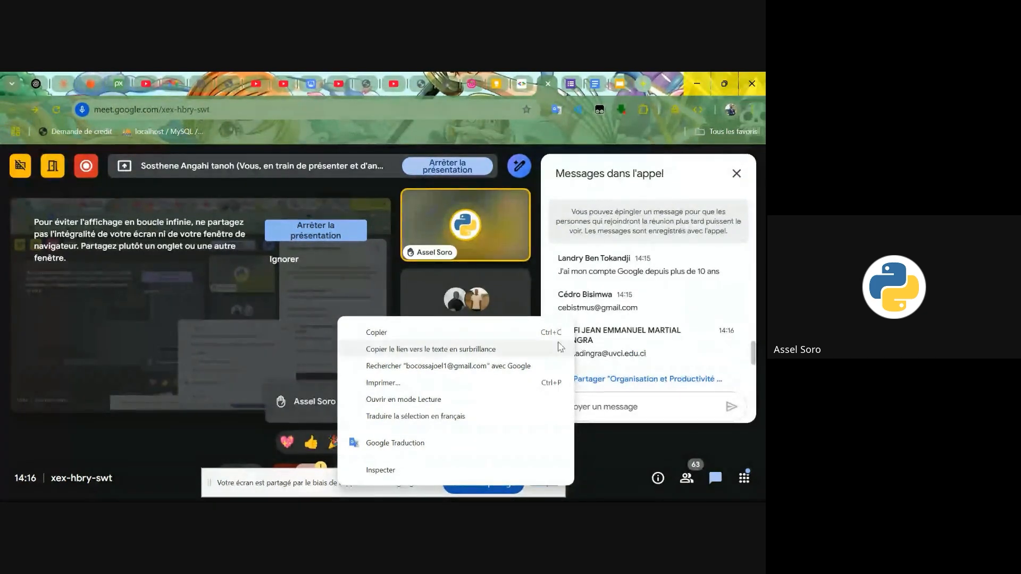
pyautogui.click(203, 452)
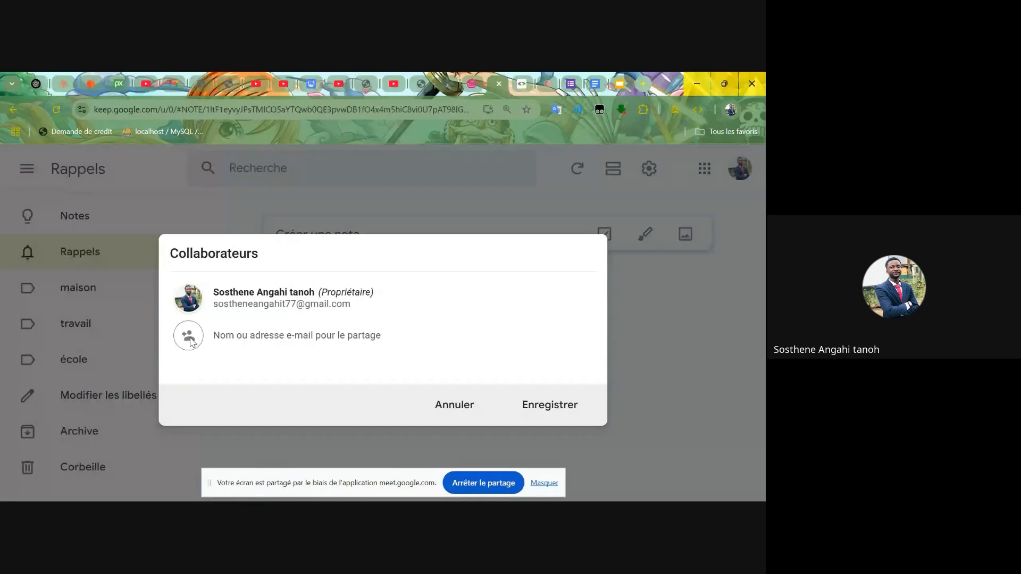
pyautogui.click(690, 312)
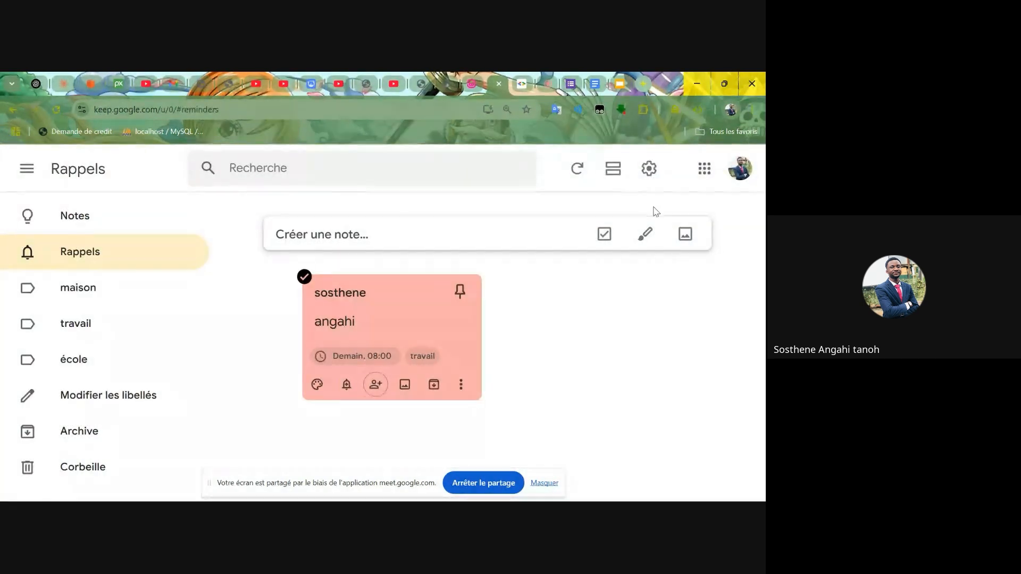
pyautogui.click(617, 85)
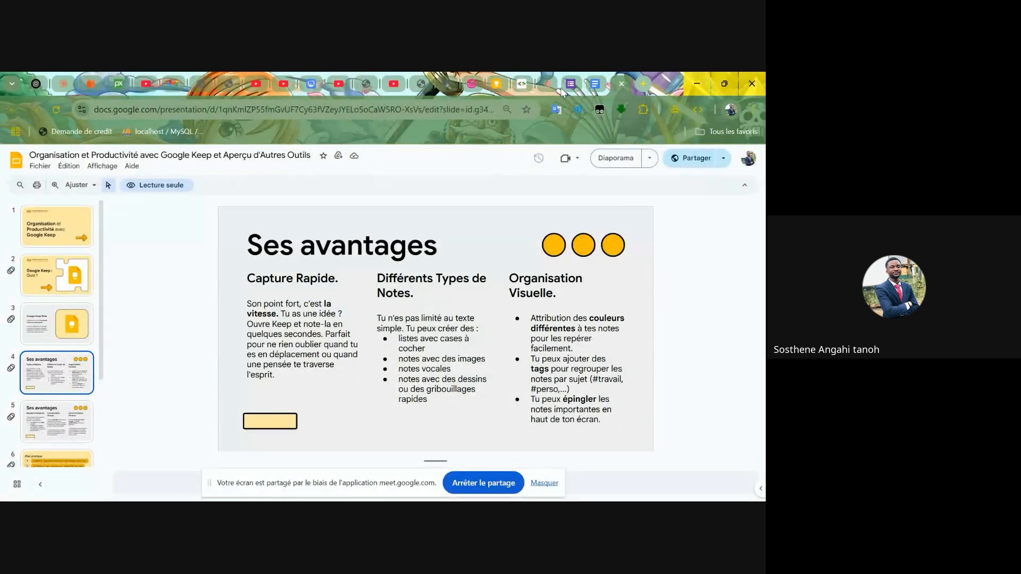
# Step: Switch to the Google Meet call, open its in-call messages and put two participants' e-mail addresses in the message draft, separated by a comma
pyautogui.click(542, 87)
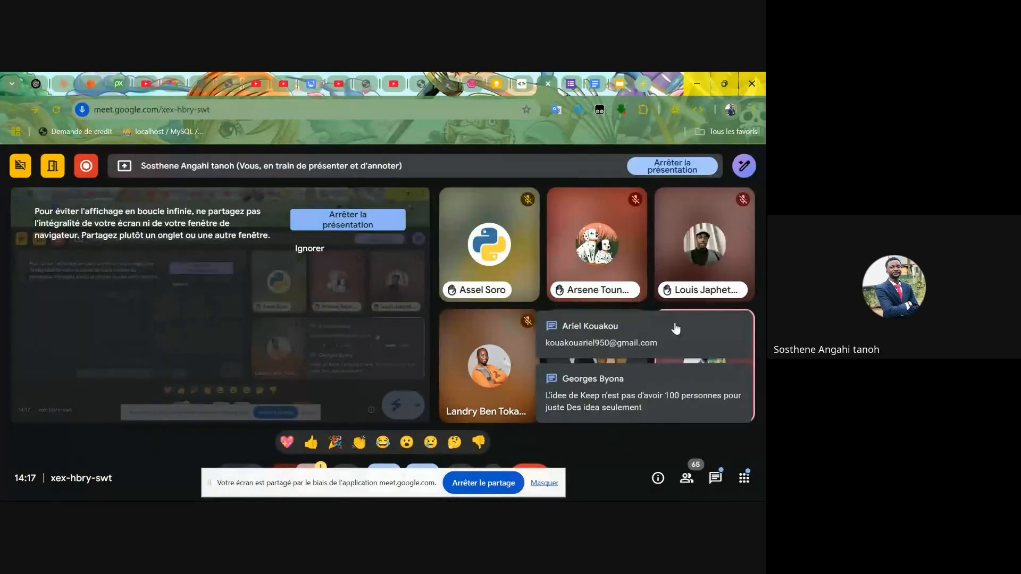
pyautogui.click(716, 478)
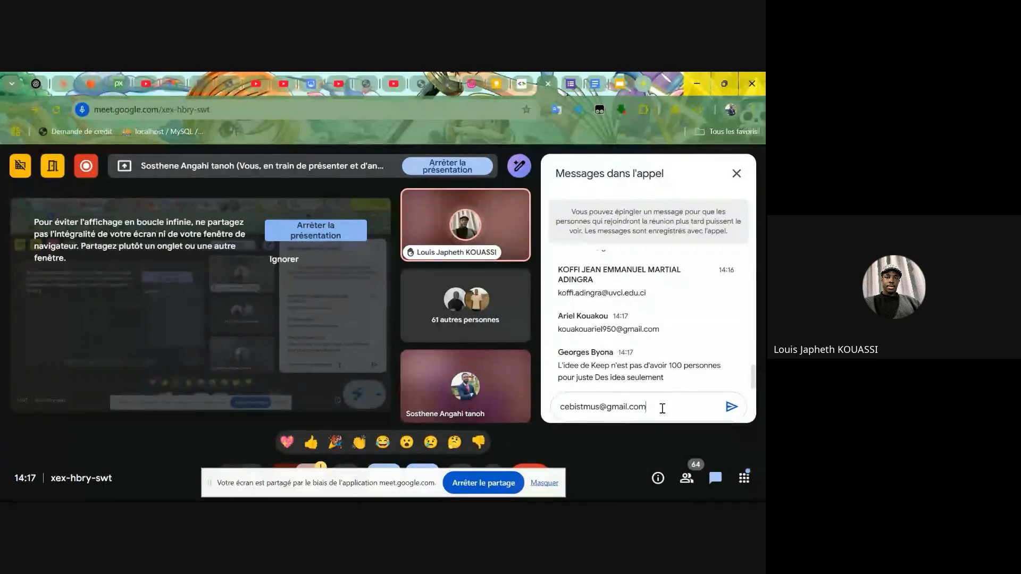
pyautogui.write(',')
pyautogui.hotkey('ctrl', 'v')
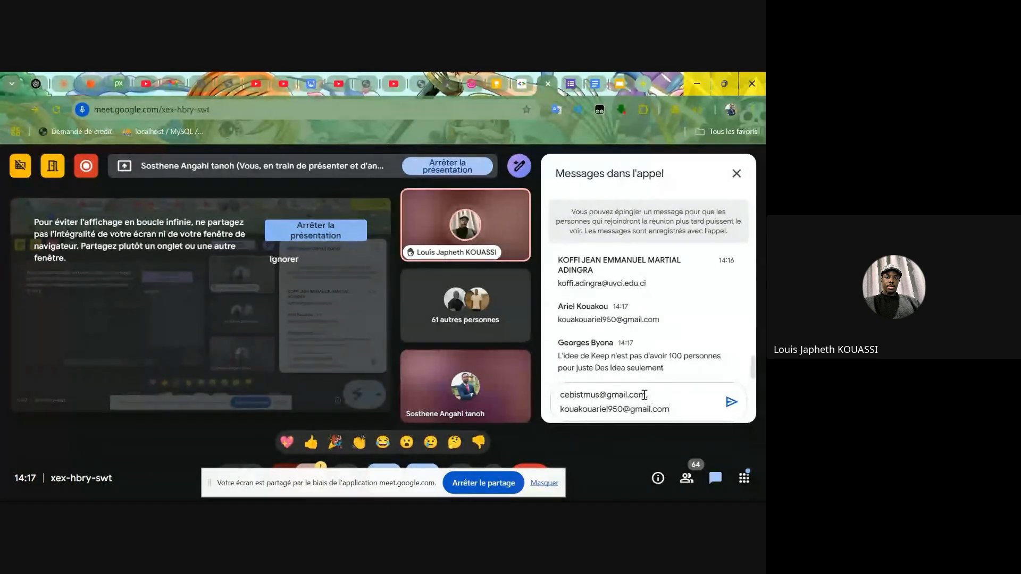
# Step: Copy the first e-mail address from the message draft into a new Google Keep note and start a new line below it
pyautogui.moveTo(647, 395); pyautogui.dragTo(560, 395)
pyautogui.hotkey('ctrl', 'c')
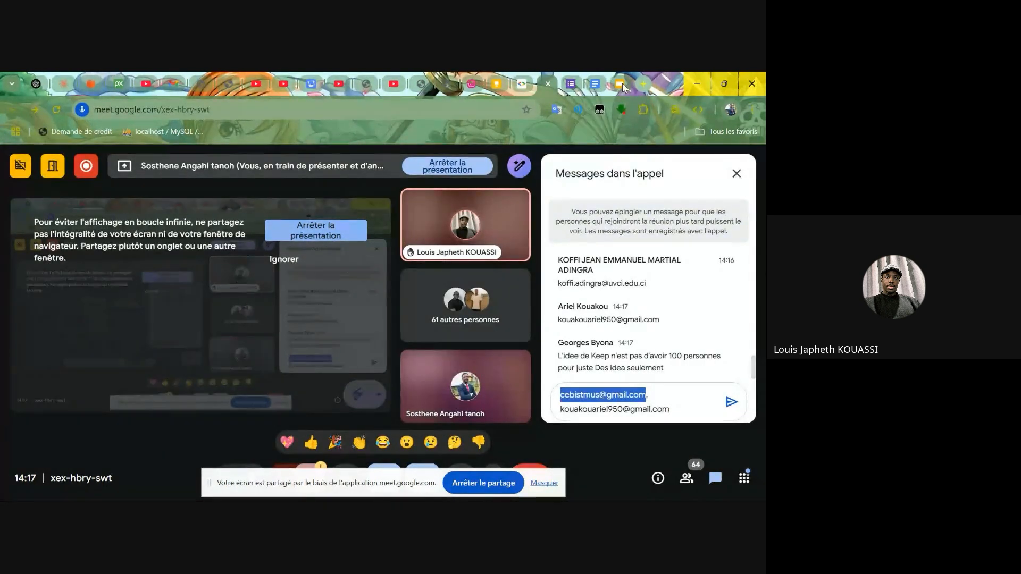
pyautogui.click(496, 84)
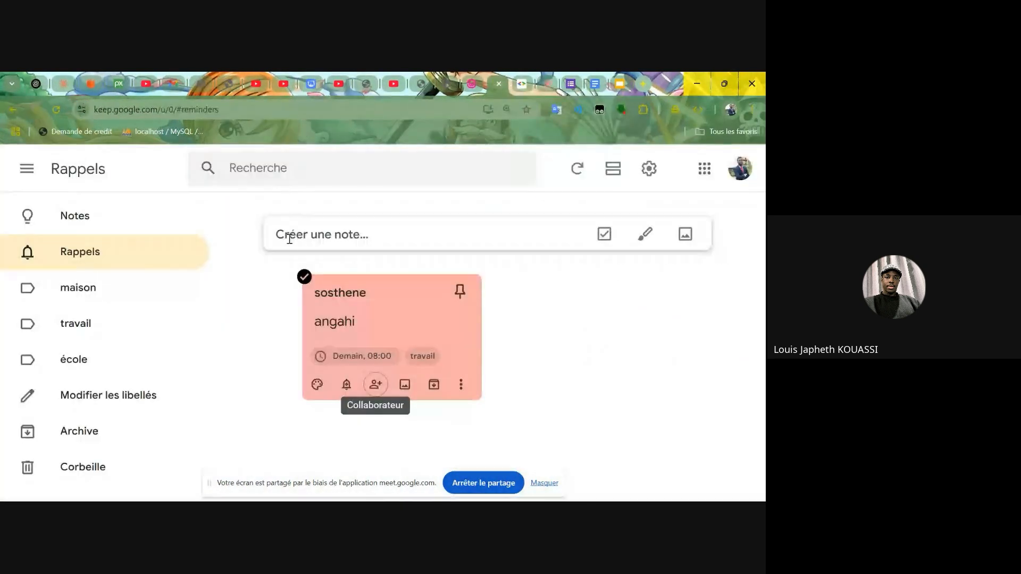
pyautogui.click(315, 239)
pyautogui.hotkey('ctrl', 'v')
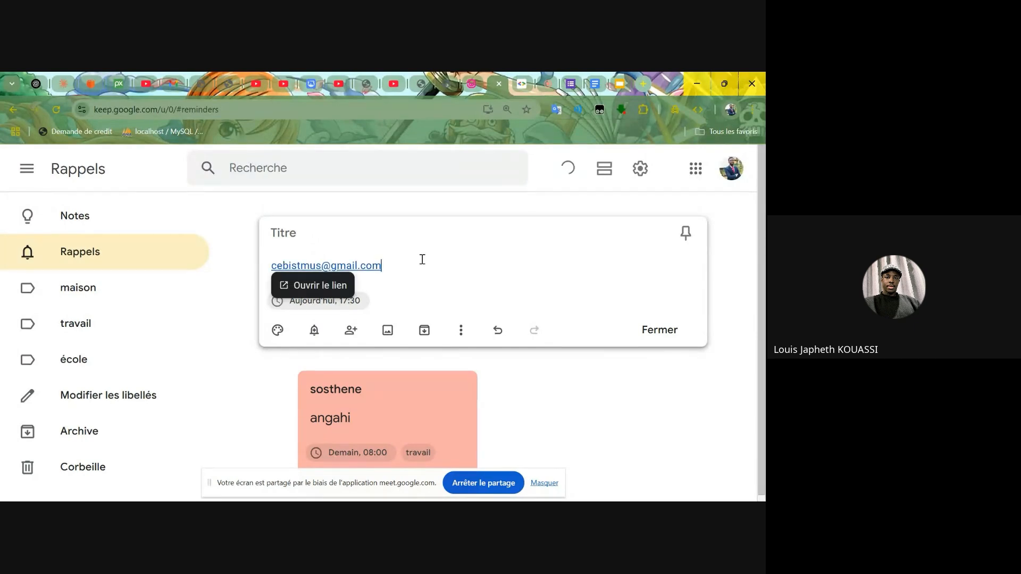
pyautogui.press('Return')
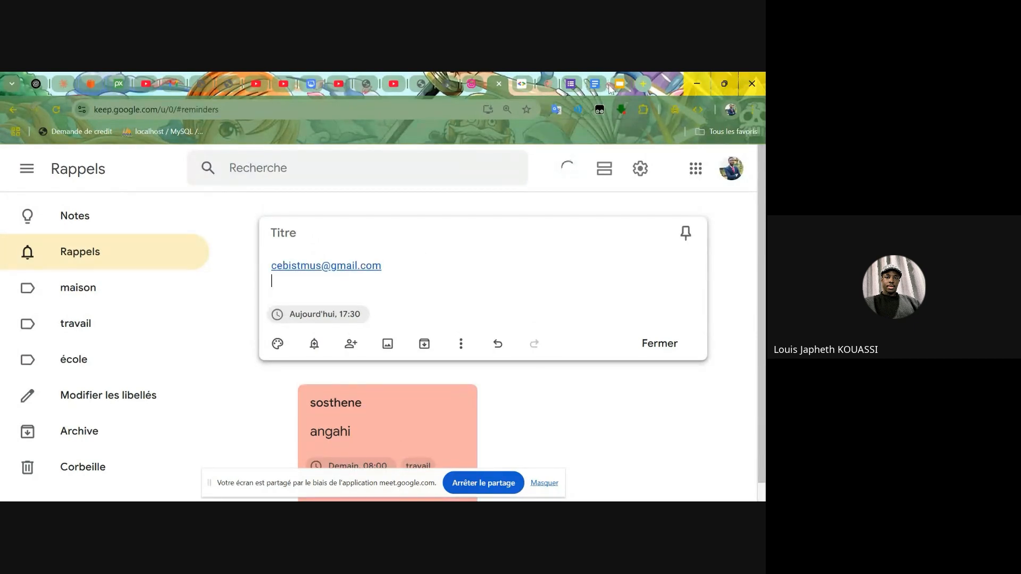
# Step: Copy the second e-mail address from the Meet message draft onto the second line of the new Keep note
pyautogui.click(595, 85)
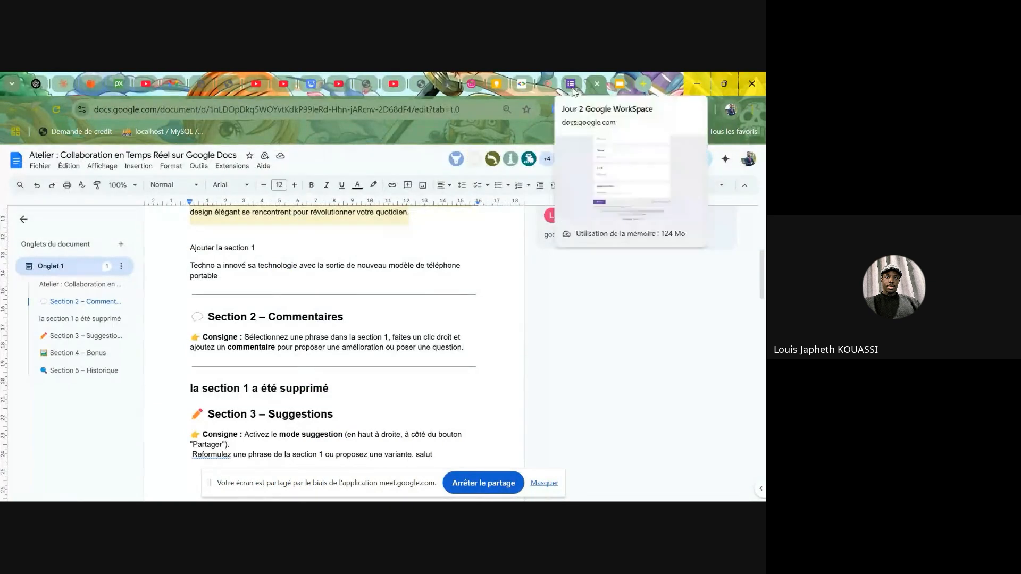
pyautogui.click(570, 85)
pyautogui.click(546, 83)
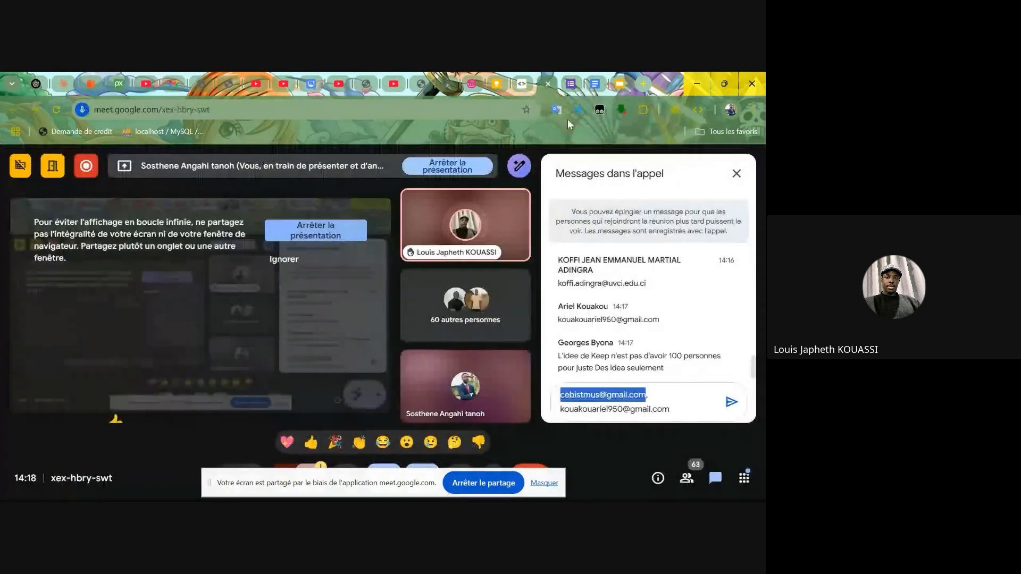
pyautogui.moveTo(672, 411); pyautogui.dragTo(561, 426)
pyautogui.hotkey('ctrl', 'c')
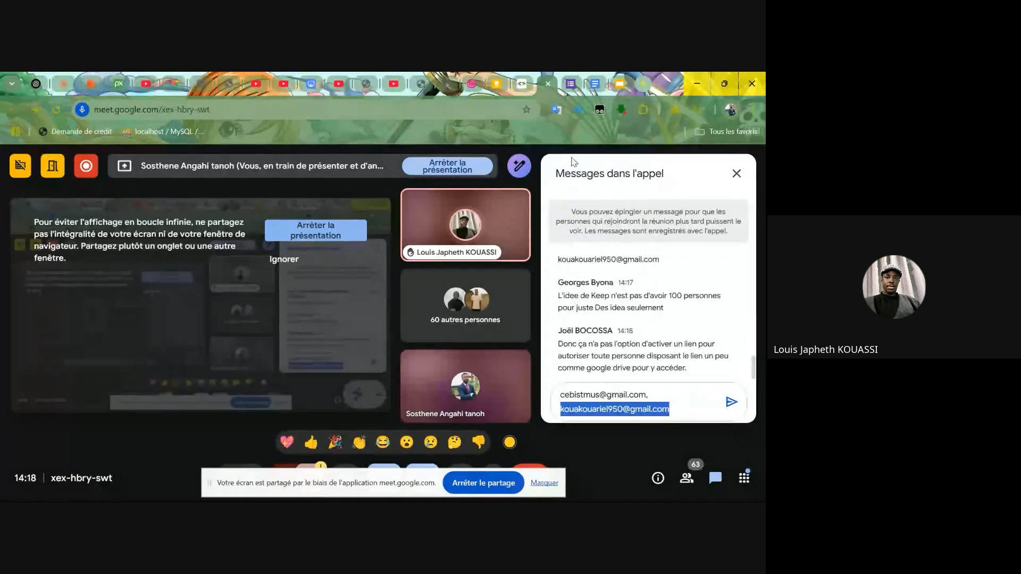
pyautogui.click(495, 85)
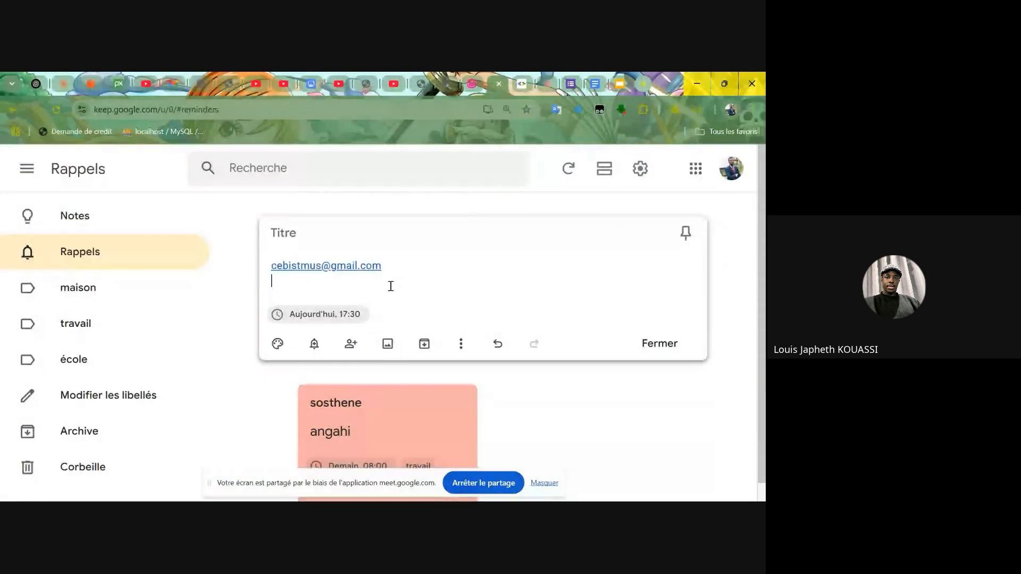
pyautogui.hotkey('ctrl', 'v')
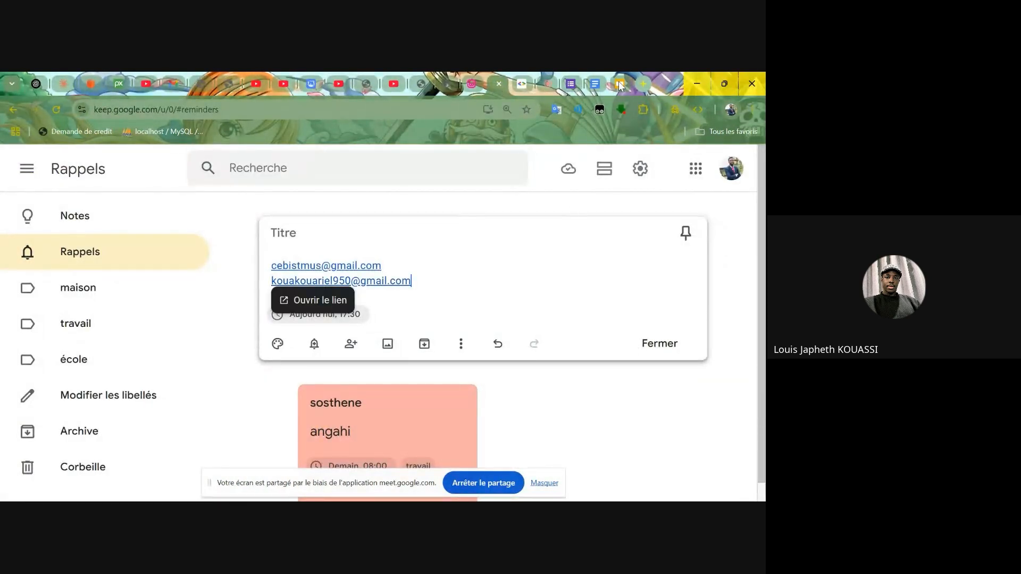
# Step: Copy the uvci.edu.ci participant's e-mail address from the Meet messages onto a third line of the new Keep note
pyautogui.click(620, 84)
pyautogui.click(538, 85)
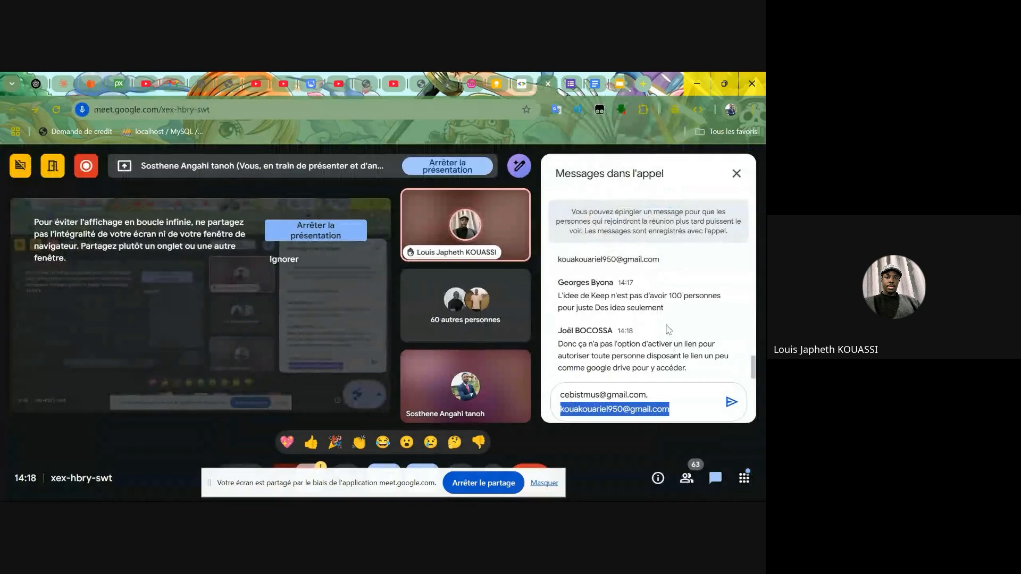
pyautogui.scroll(3, 649, 354)
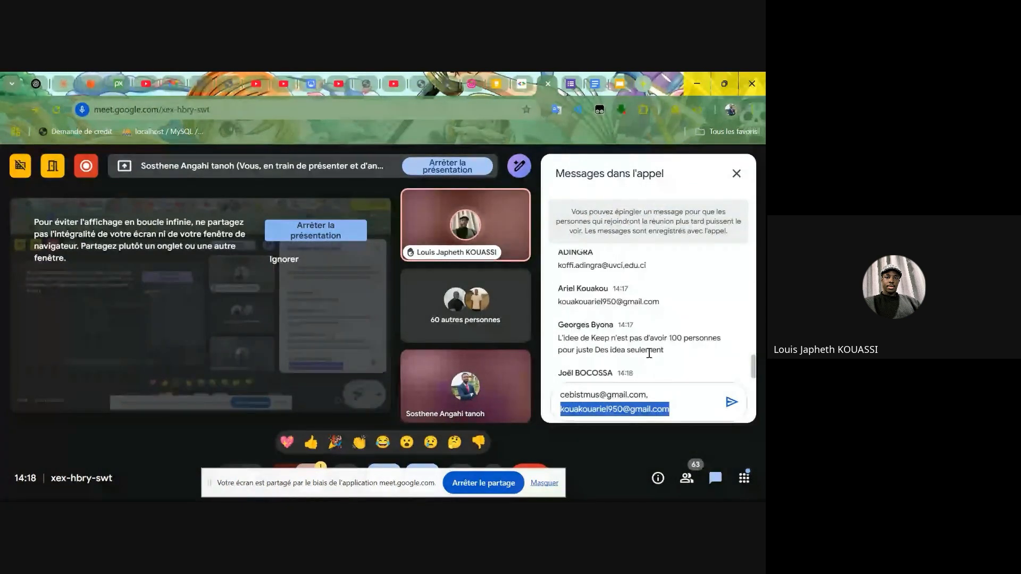
pyautogui.scroll(-2, 649, 356)
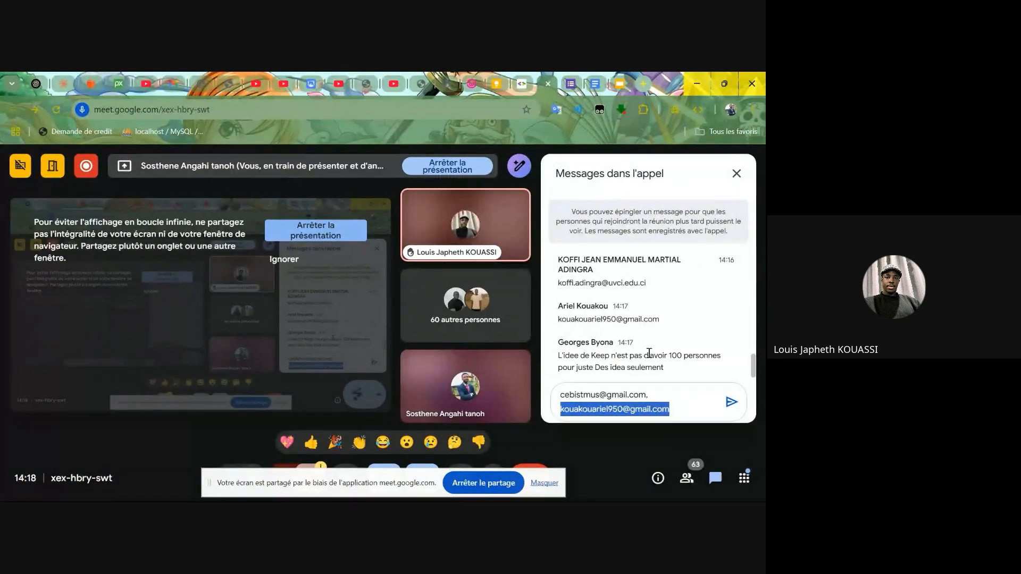
pyautogui.scroll(2, 646, 348)
pyautogui.moveTo(645, 343); pyautogui.dragTo(553, 347)
pyautogui.hotkey('ctrl', 'c')
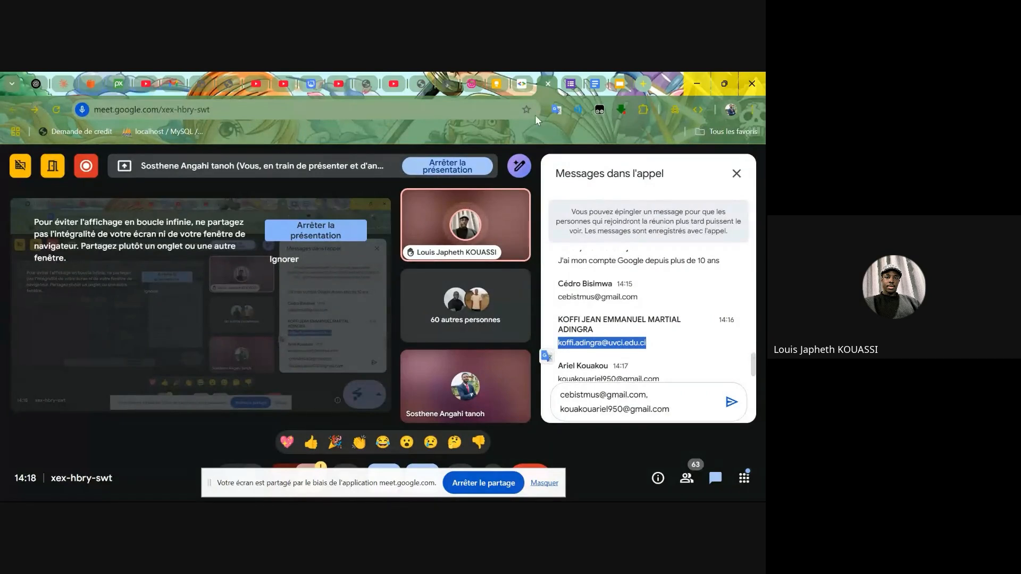
pyautogui.click(490, 84)
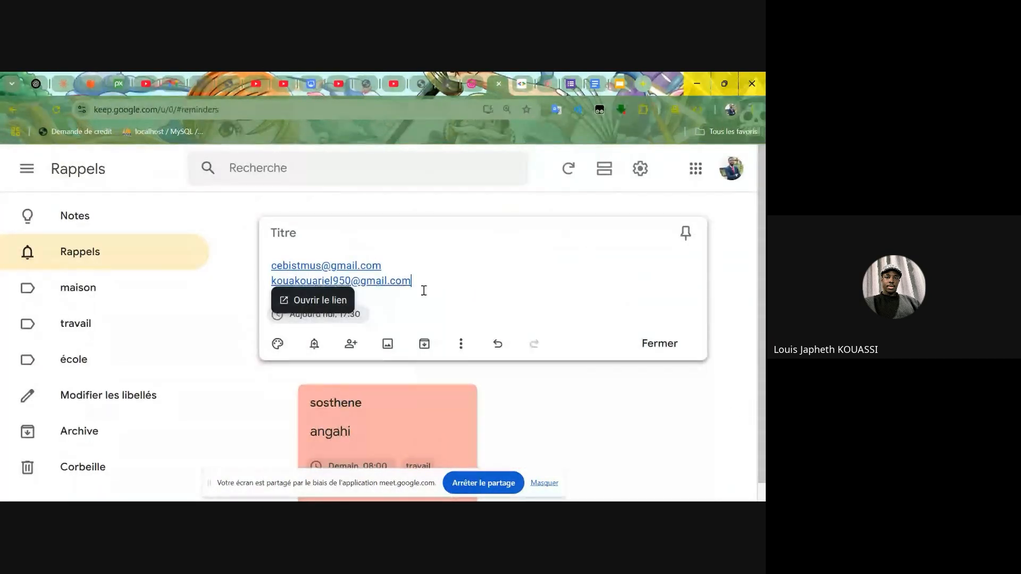
pyautogui.click(404, 297)
pyautogui.press('Return')
pyautogui.hotkey('ctrl', 'v')
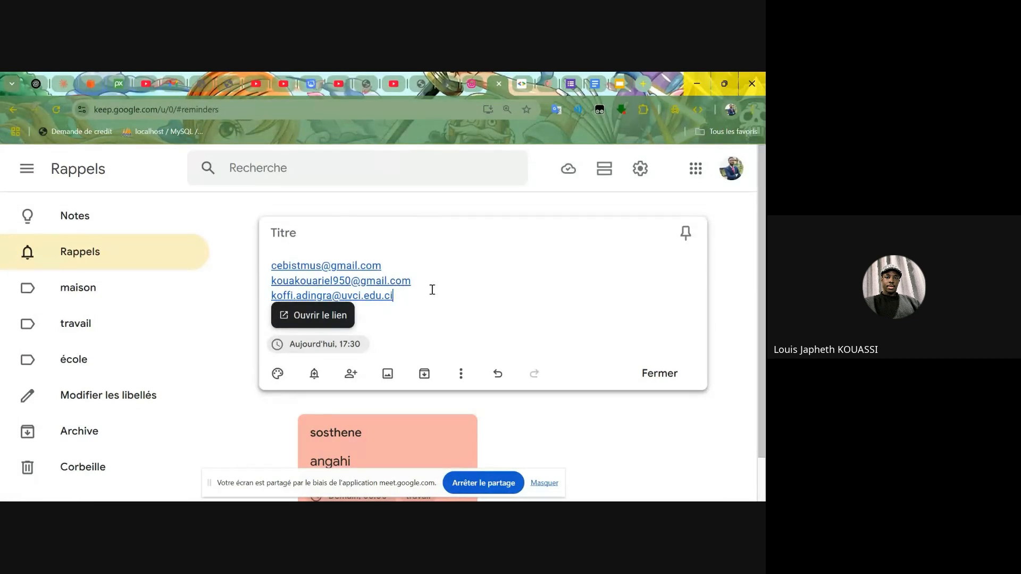
# Step: Remove the empty line below the third e-mail address in the new note and close the note
pyautogui.click(391, 266)
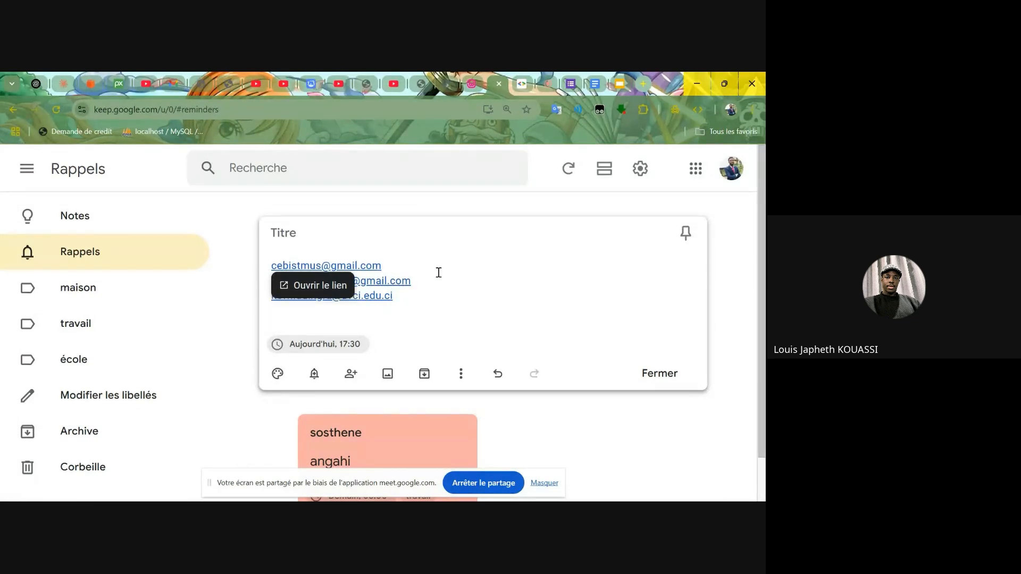
pyautogui.click(388, 311)
pyautogui.press('BackSpace')
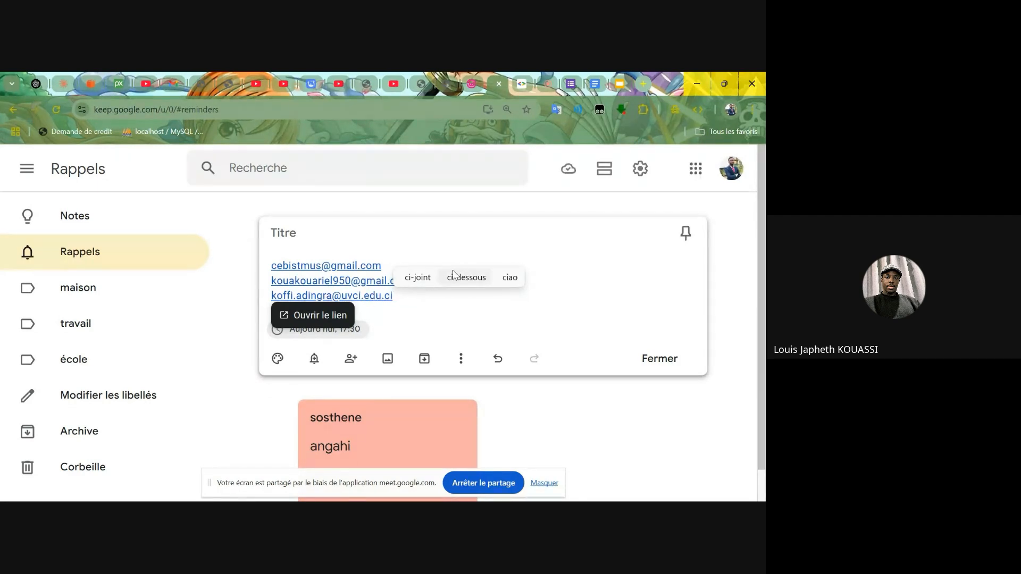
pyautogui.moveTo(553, 86)
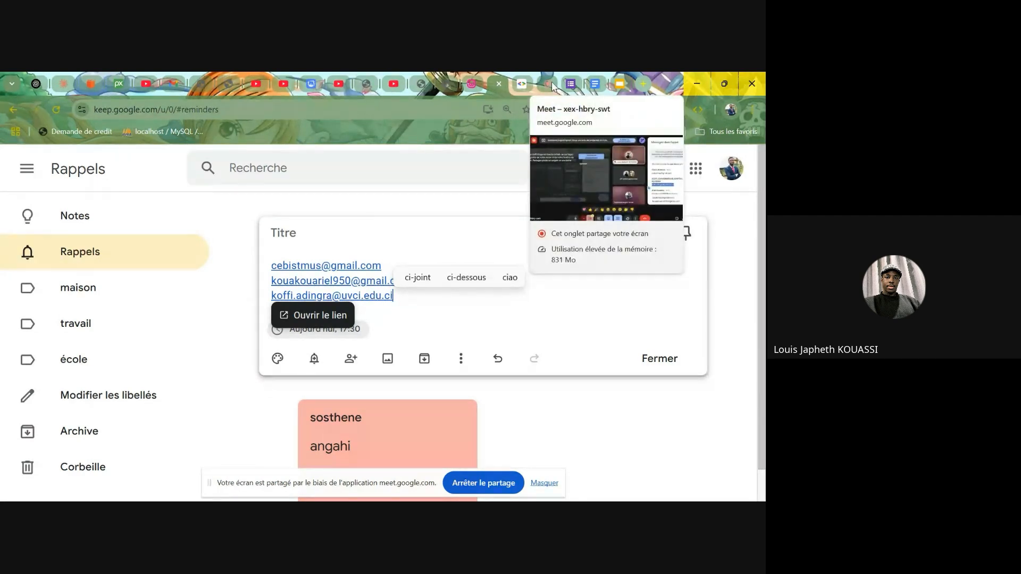
pyautogui.click(553, 86)
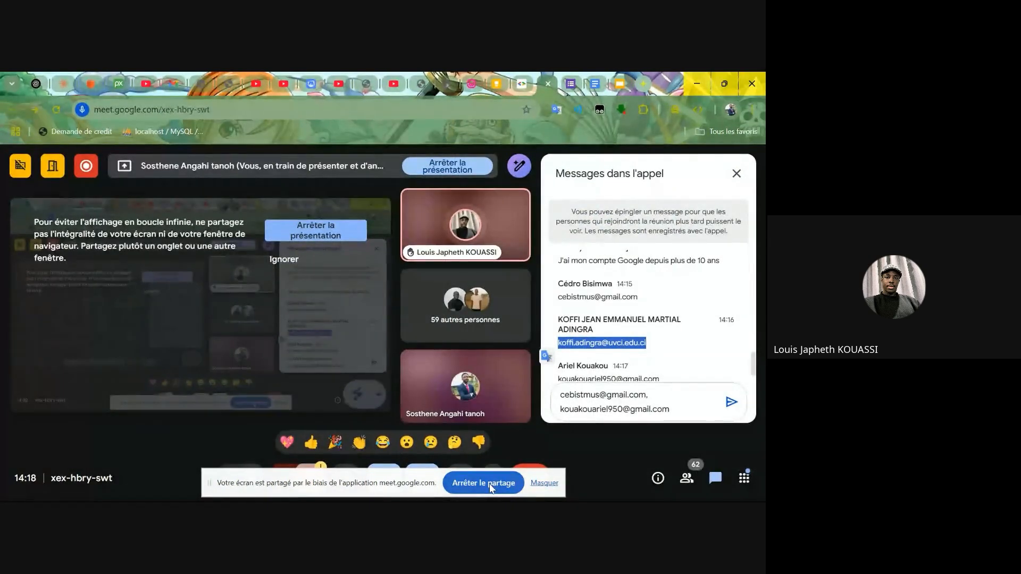
pyautogui.click(496, 84)
pyautogui.press('Up')
pyautogui.press('Up')
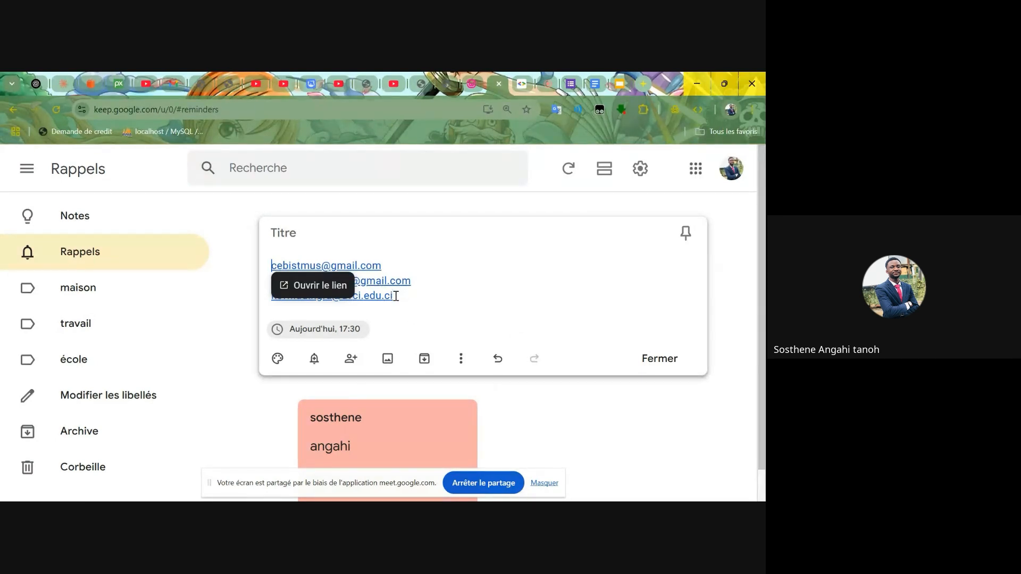
pyautogui.click(660, 359)
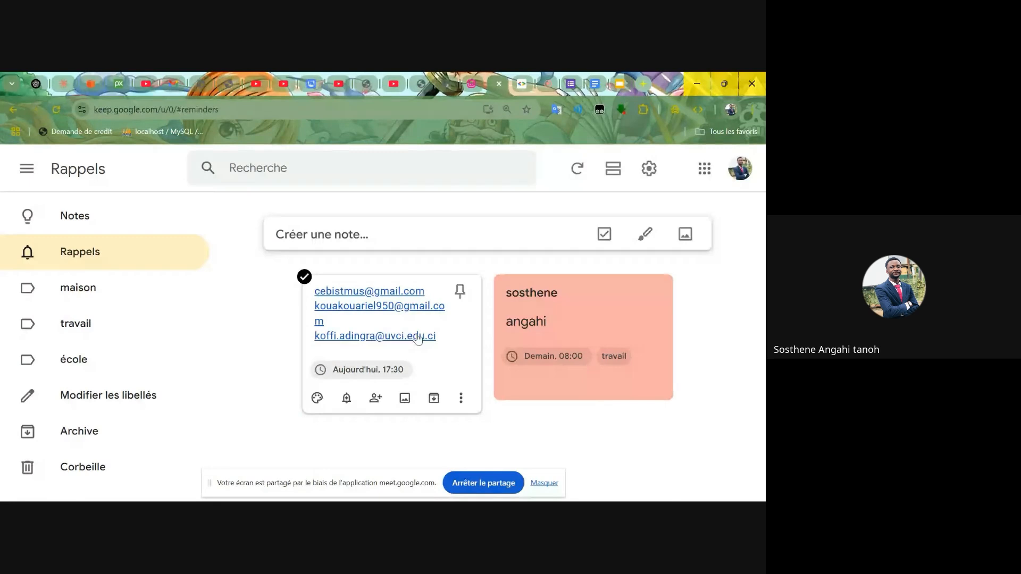
# Step: Copy the third e-mail address from the newly created address note and close that note again
pyautogui.click(365, 324)
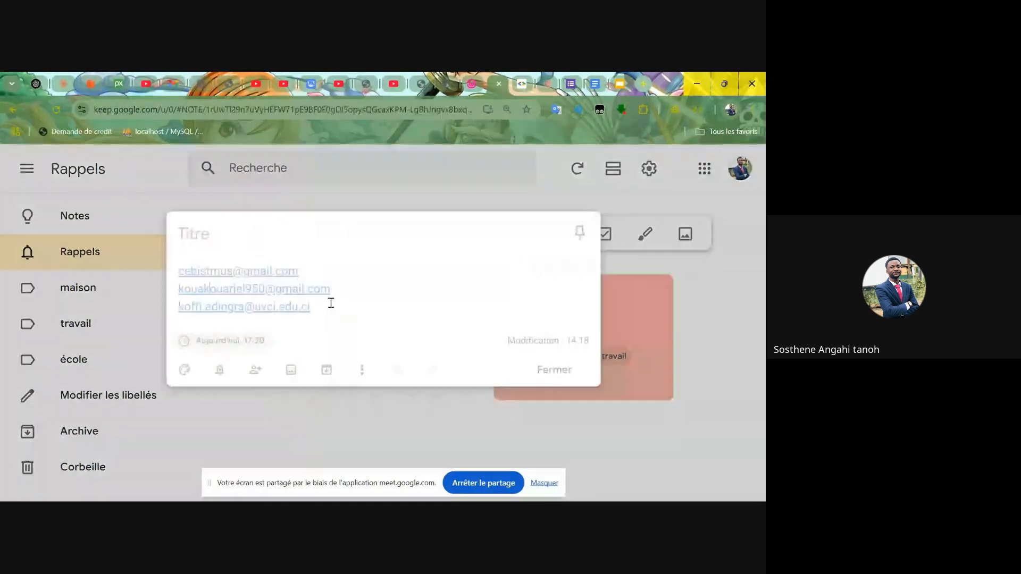
pyautogui.moveTo(308, 304); pyautogui.dragTo(160, 301)
pyautogui.hotkey('ctrl', 'c')
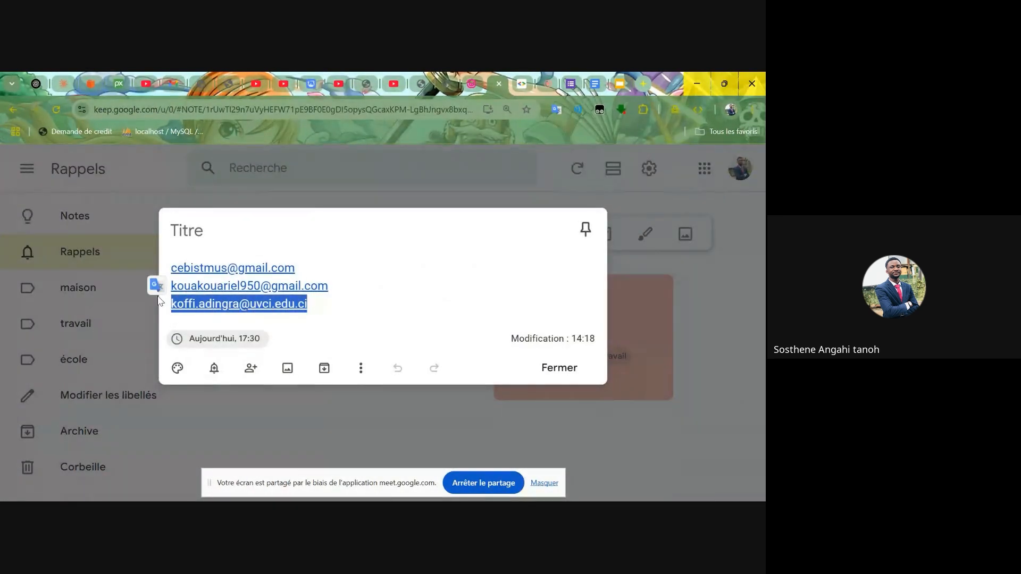
pyautogui.click(702, 374)
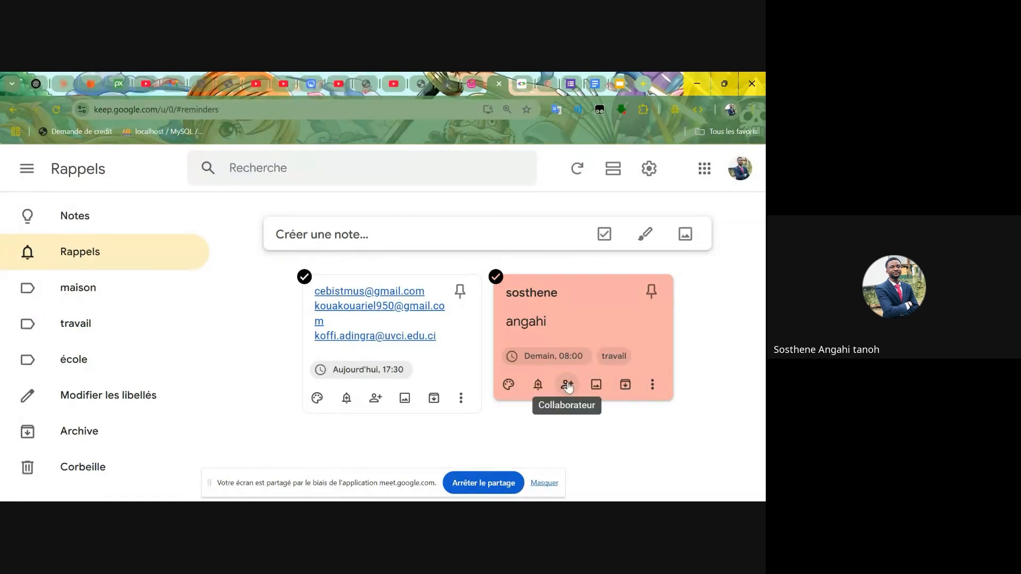
# Step: Add the copied e-mail address as a collaborator on the red reminder note and save the sharing
pyautogui.click(567, 385)
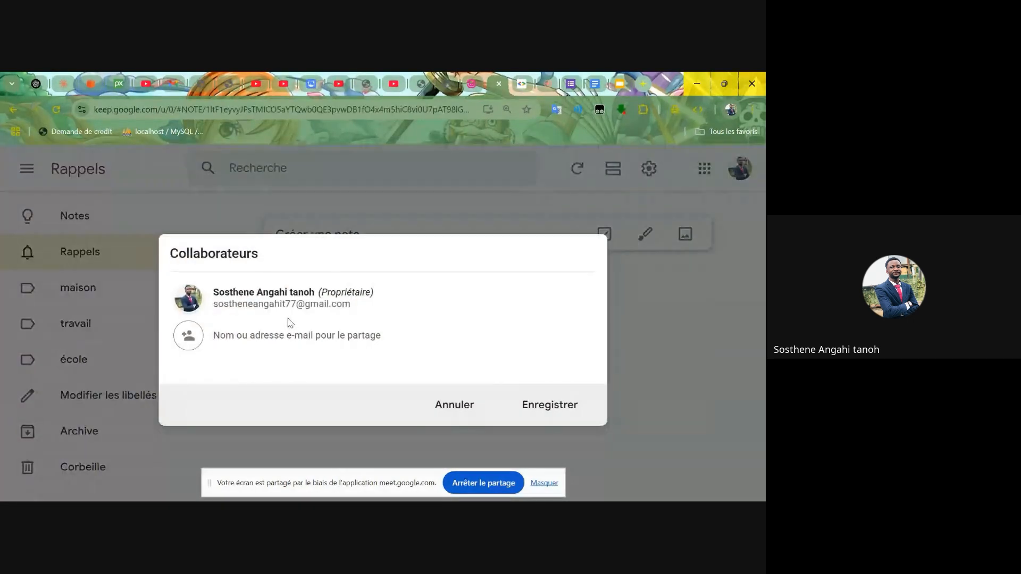
pyautogui.hotkey('ctrl', 'v')
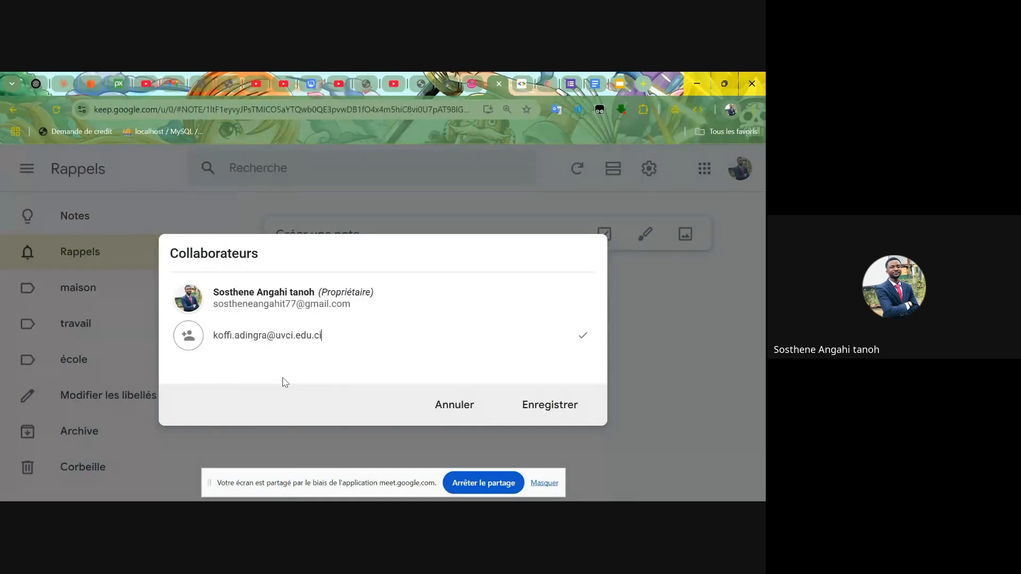
pyautogui.click(542, 406)
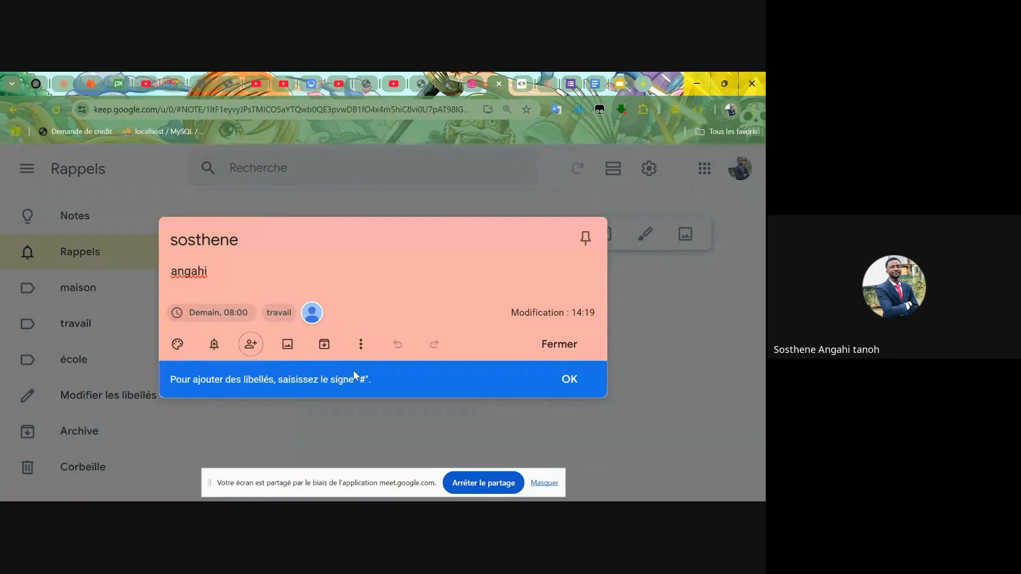
# Step: Close the red reminder note, copy the second e-mail address from the address note, and close that note
pyautogui.click(564, 348)
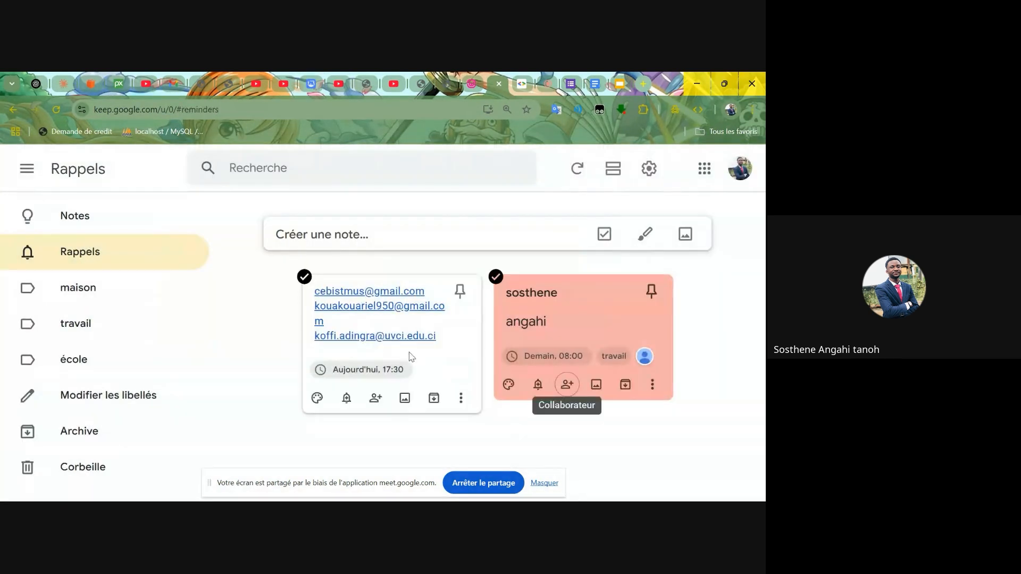
pyautogui.click(318, 314)
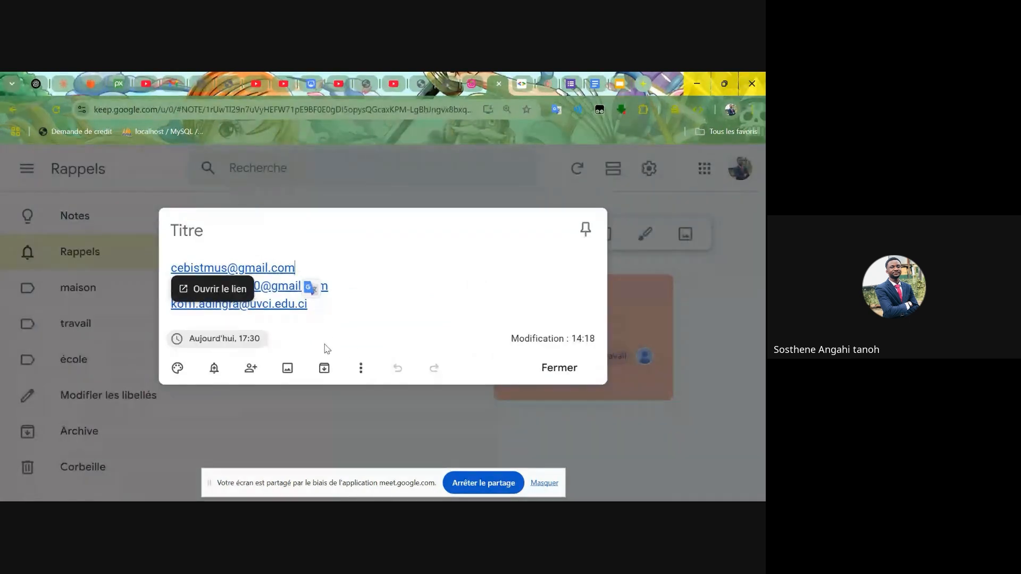
pyautogui.click(333, 286)
pyautogui.moveTo(333, 285); pyautogui.dragTo(160, 286)
pyautogui.hotkey('ctrl', 'c')
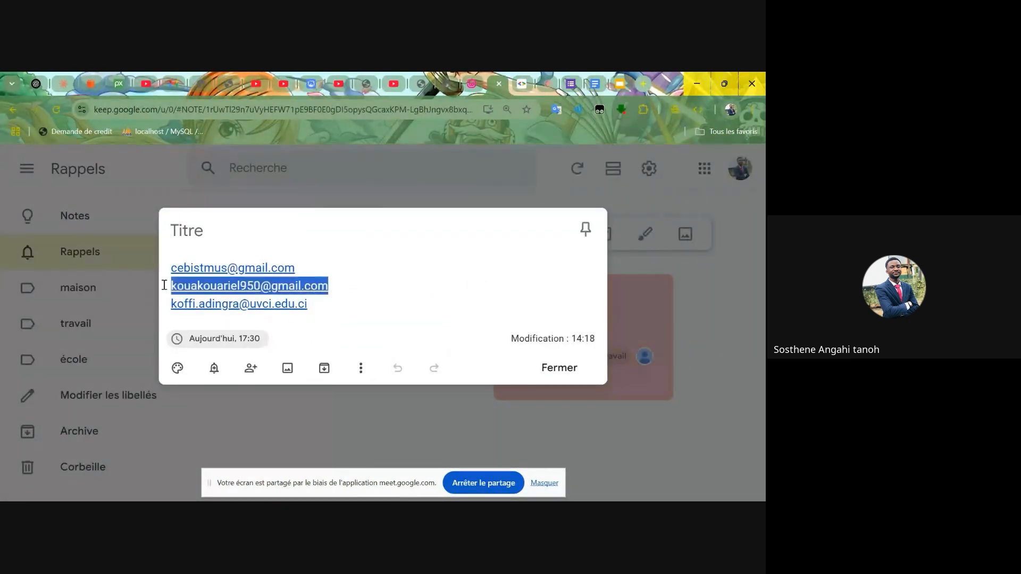
pyautogui.click(697, 299)
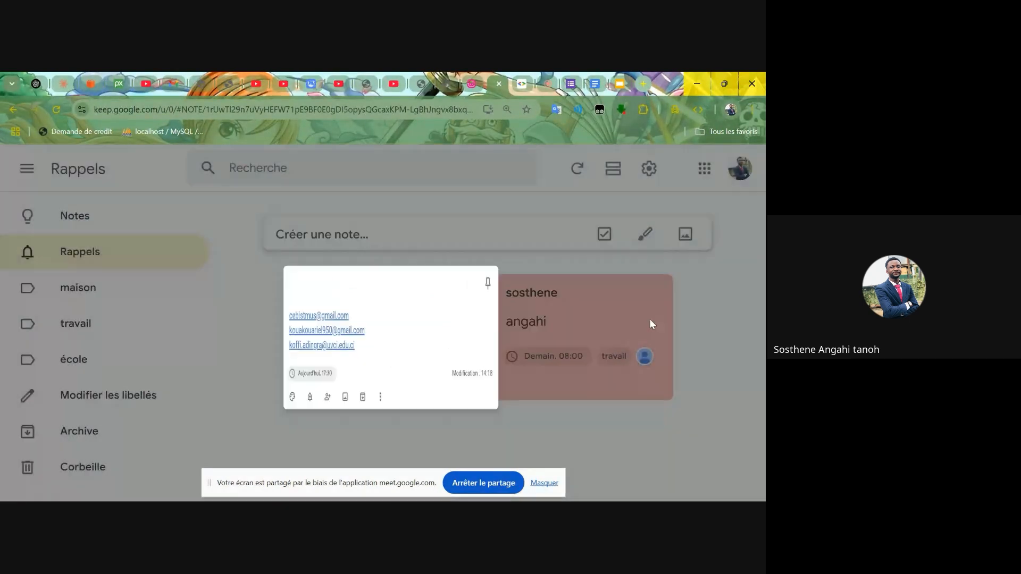
# Step: Add the copied e-mail address as another collaborator on the red reminder note, save the sharing and close the note
pyautogui.click(563, 377)
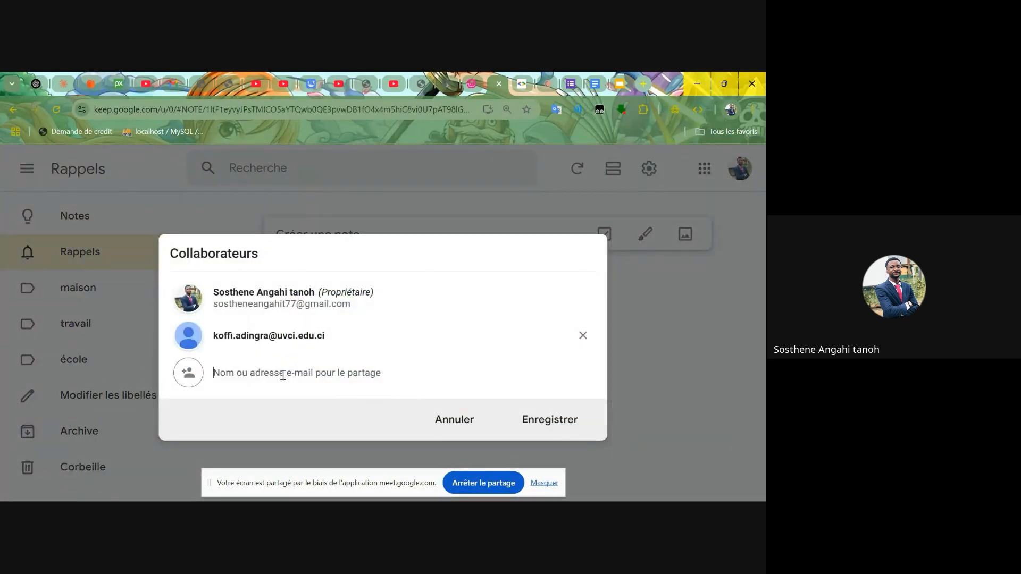
pyautogui.hotkey('ctrl', 'v')
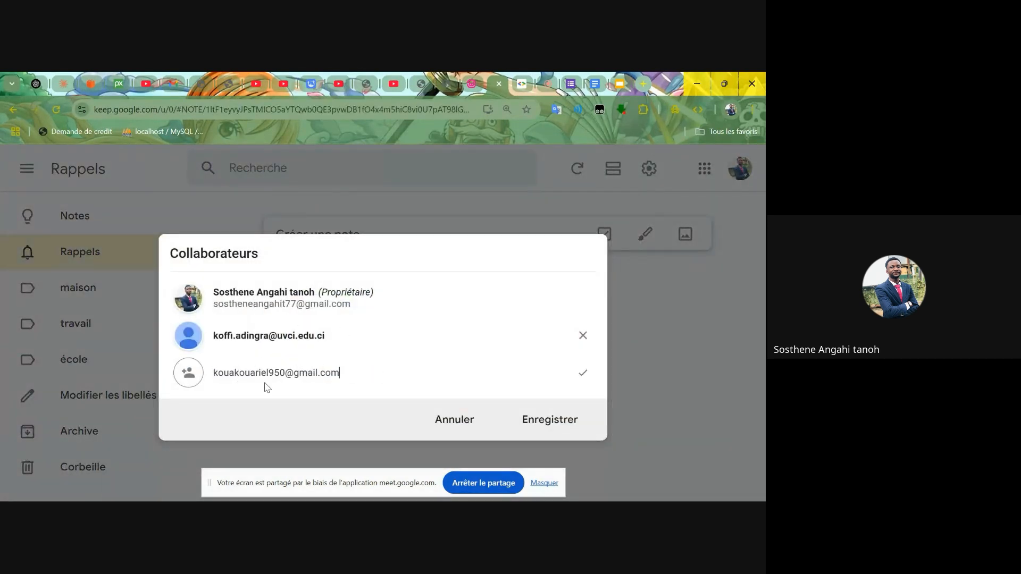
pyautogui.click(583, 373)
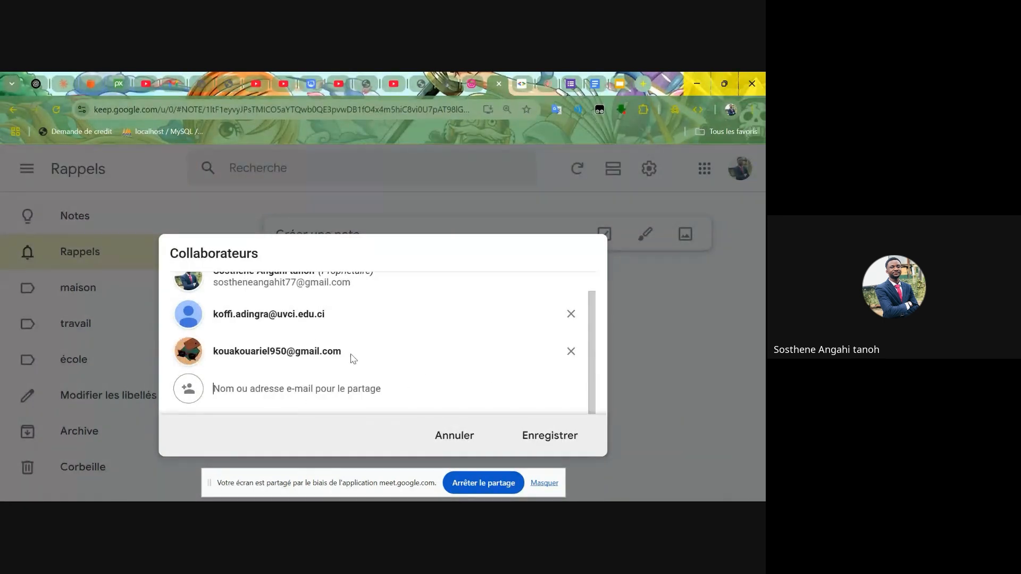
pyautogui.click(550, 435)
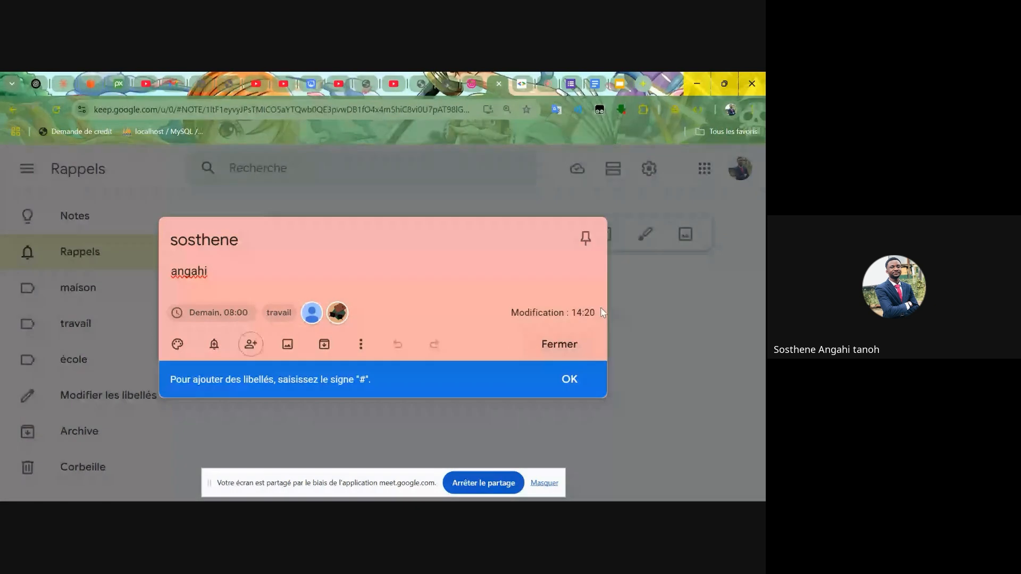
pyautogui.click(559, 344)
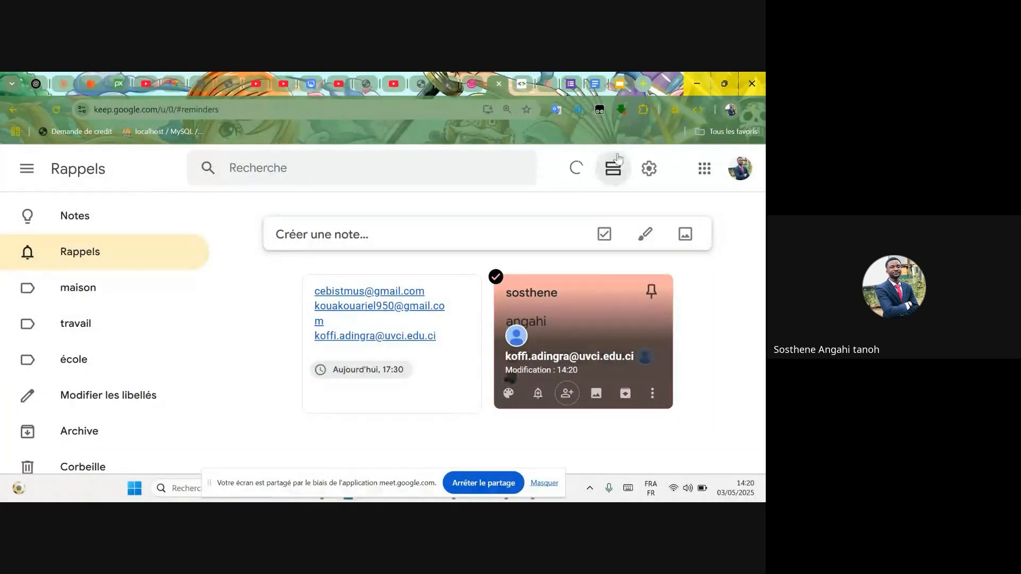
# Step: Switch to the Google Meet call, dismiss the raised-hand notification and stop sharing the screen
pyautogui.click(617, 85)
pyautogui.click(545, 83)
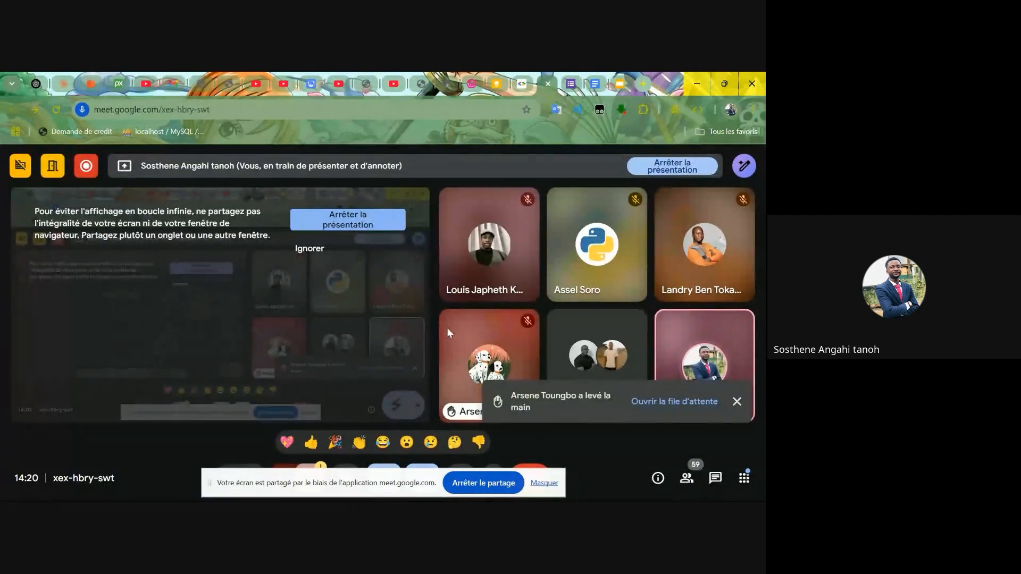
pyautogui.click(737, 401)
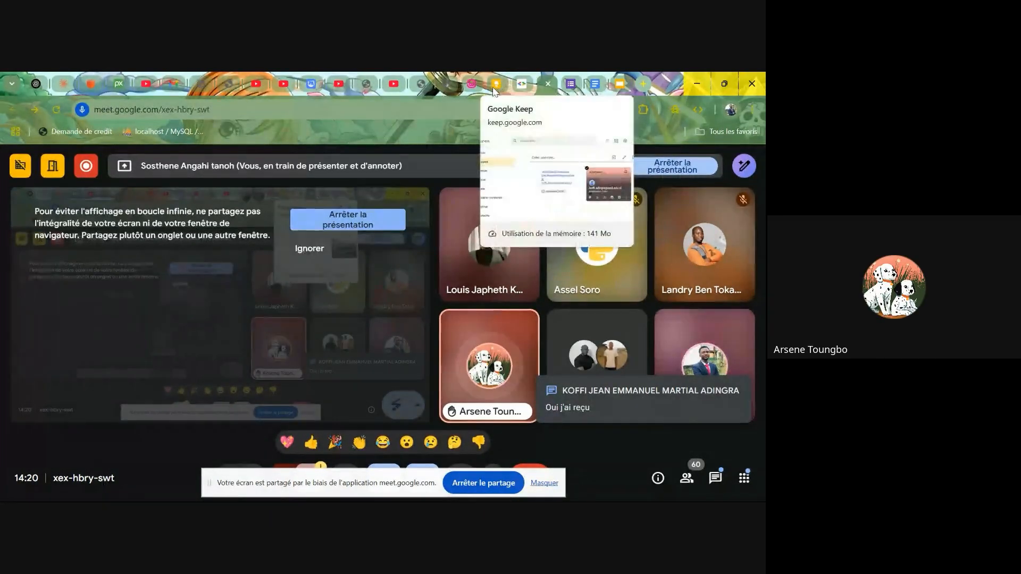
pyautogui.click(467, 483)
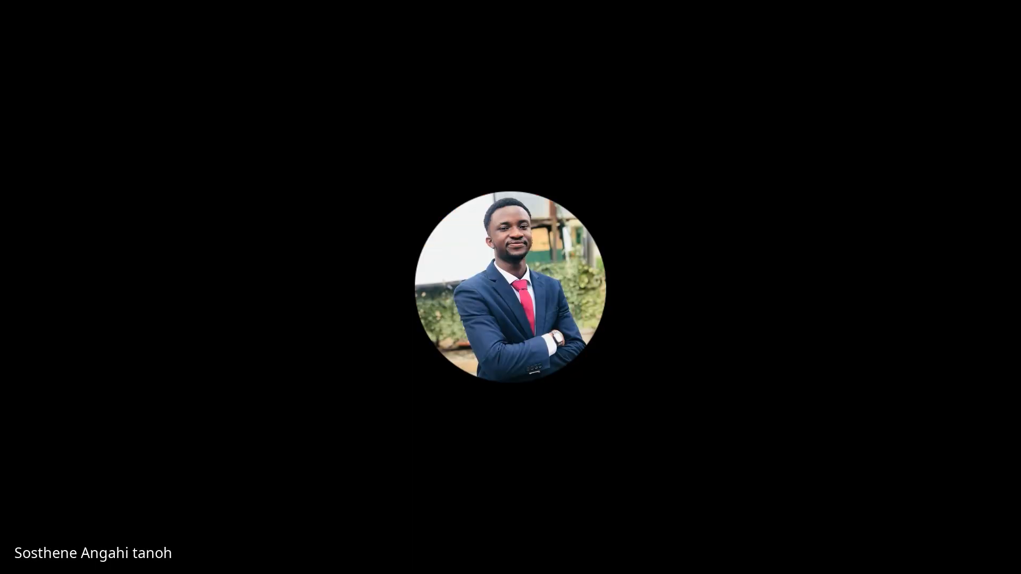